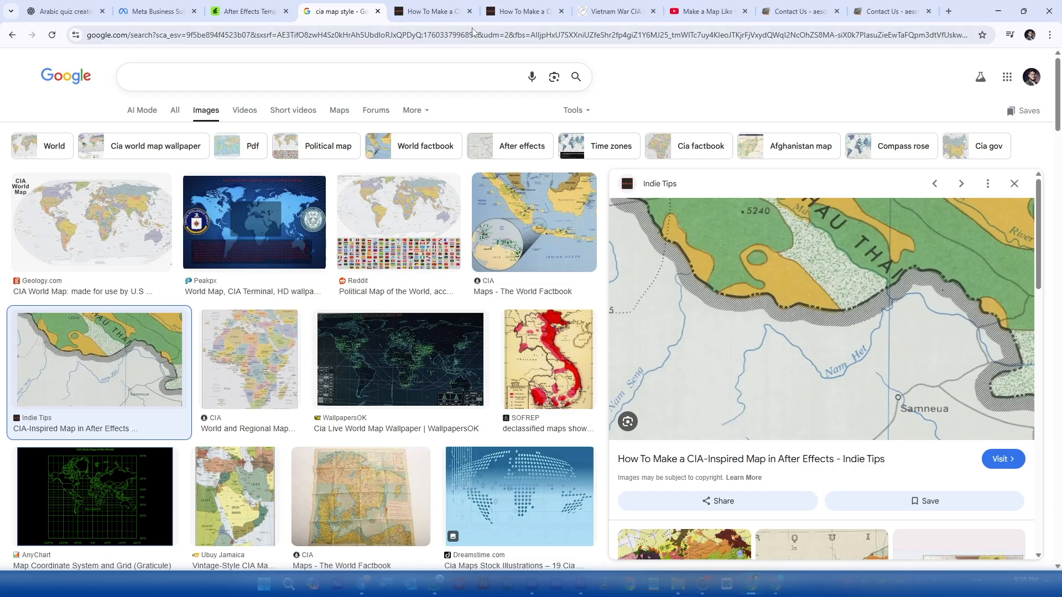
Look at the IndieTips article on making a CIA-inspired map in After Effects
click(413, 15)
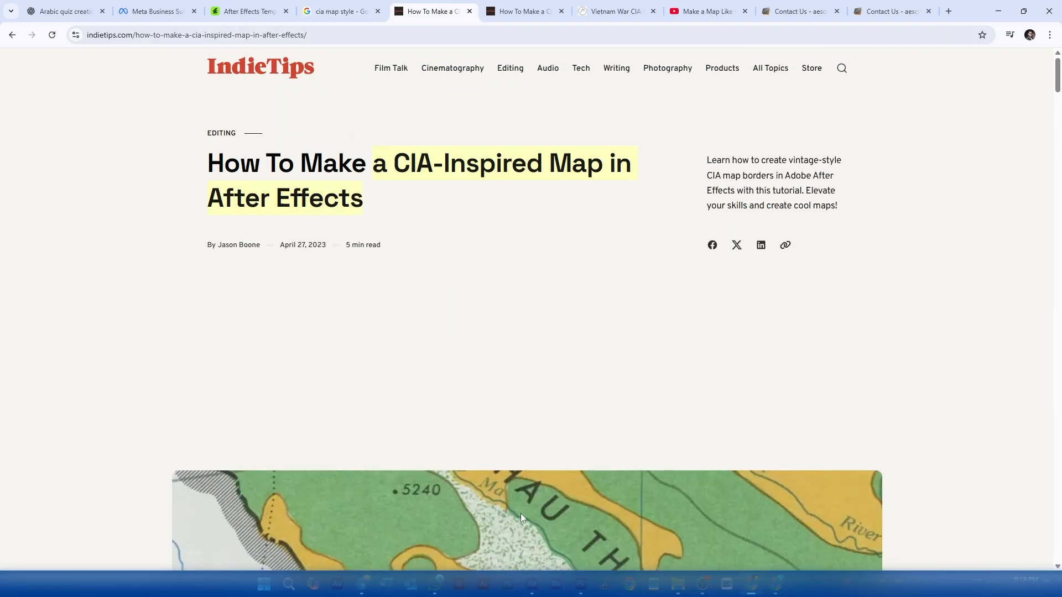
click(533, 510)
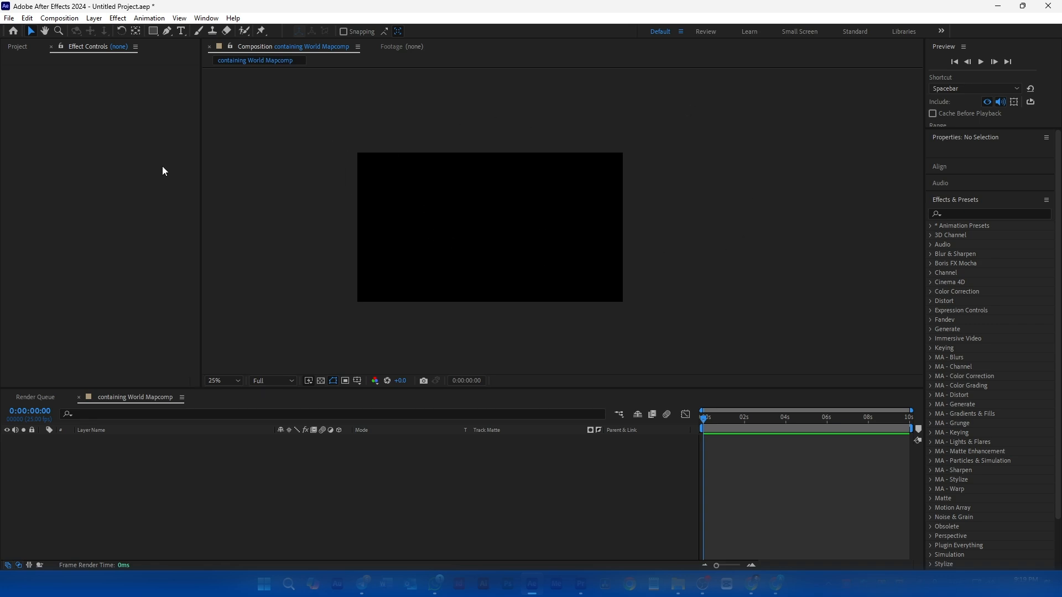
In After Effects, open the GEOlayers 3 extension, answer its authentication dialog with Contact Support, and move the panel aside
click(206, 18)
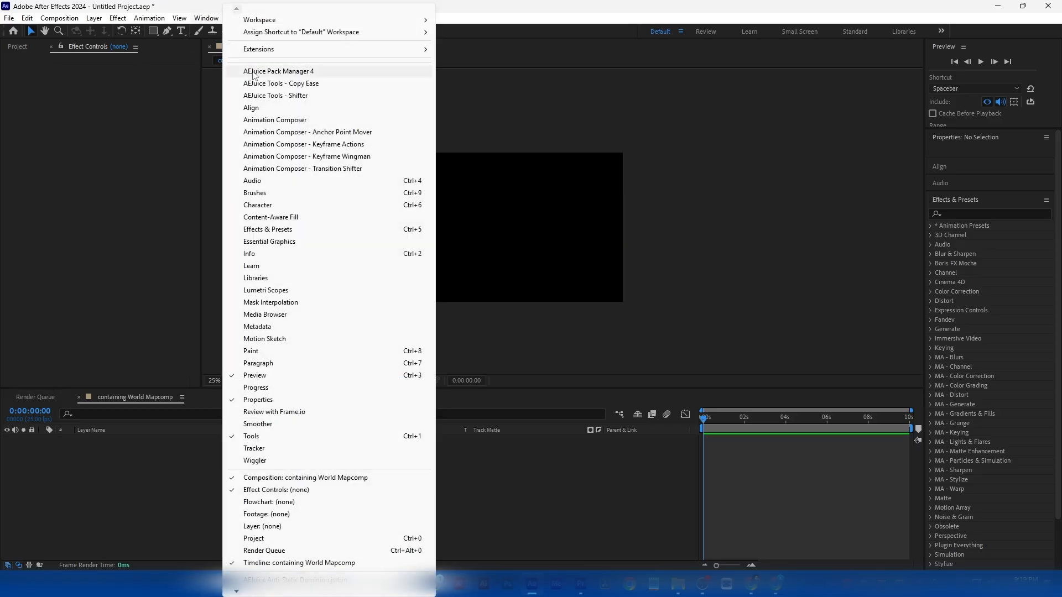
mouse_move(260, 58)
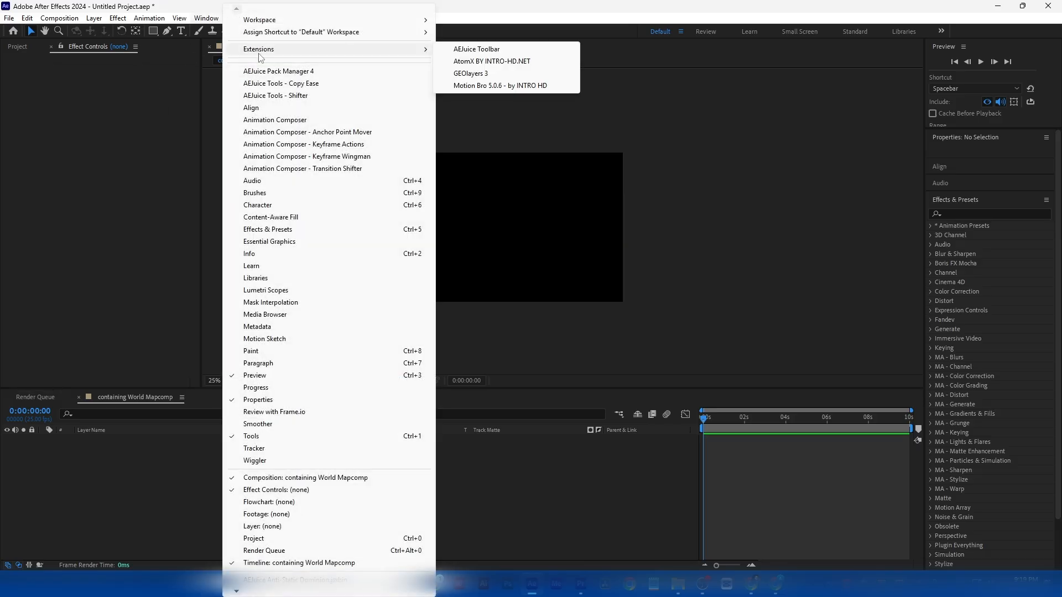
click(470, 73)
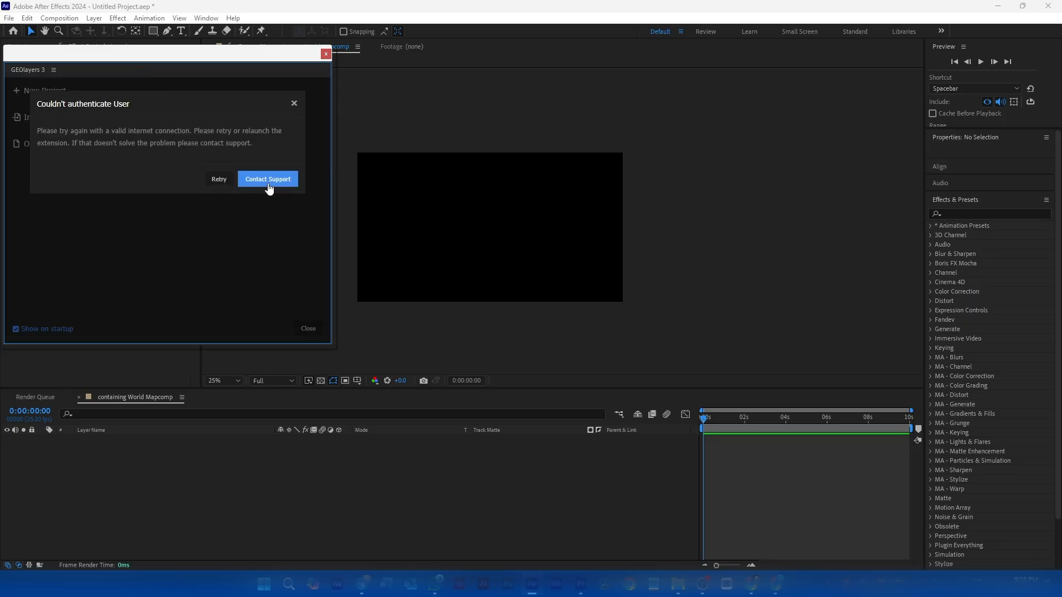
click(270, 180)
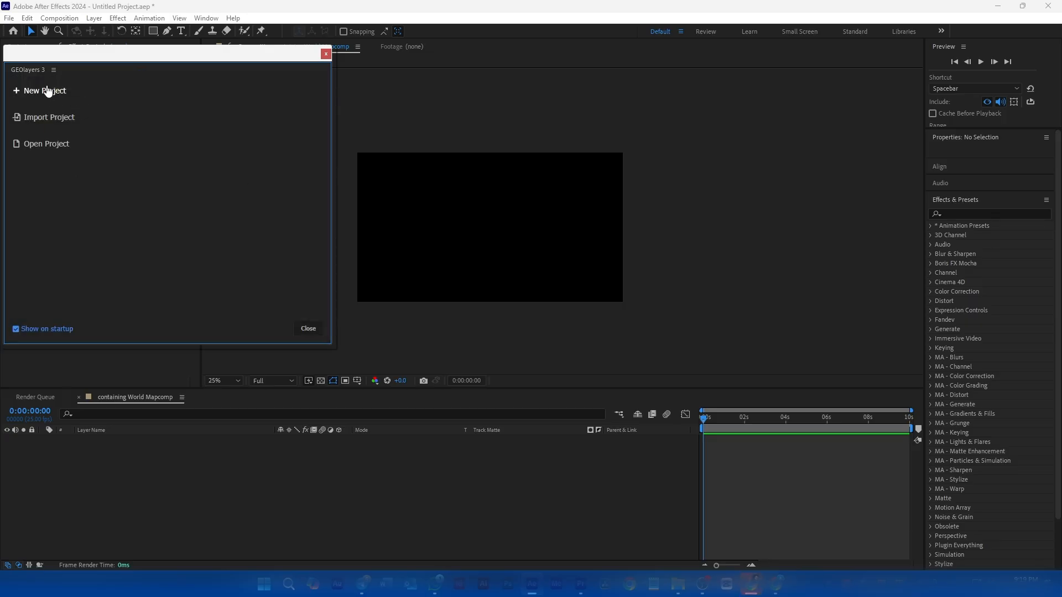
drag(48, 58, 707, 97)
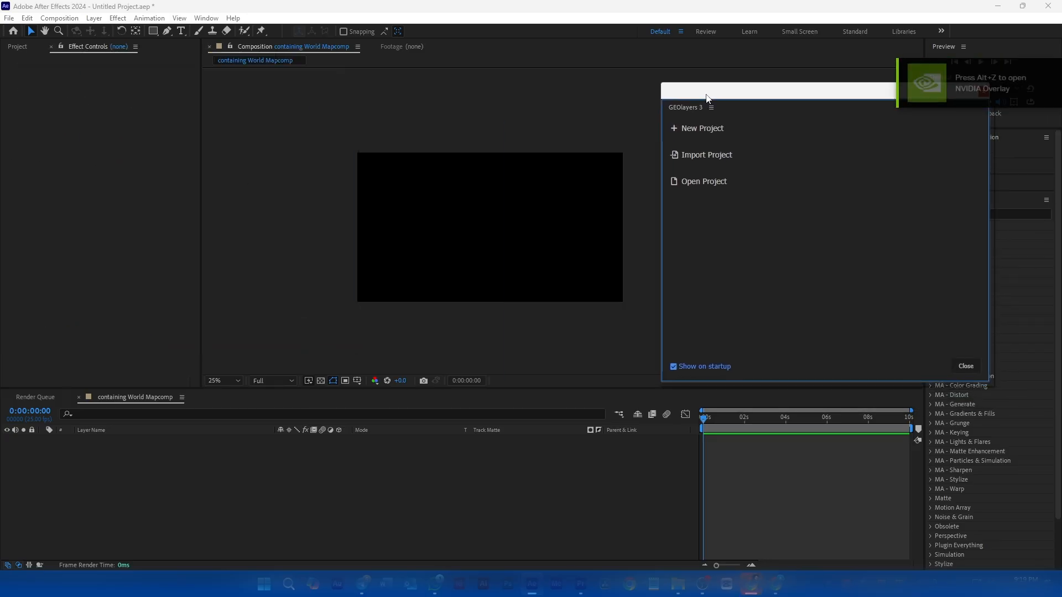
Start a new GEOlayers project without saving the current one, and give the World Mapcomp a duration of 10 seconds
click(703, 132)
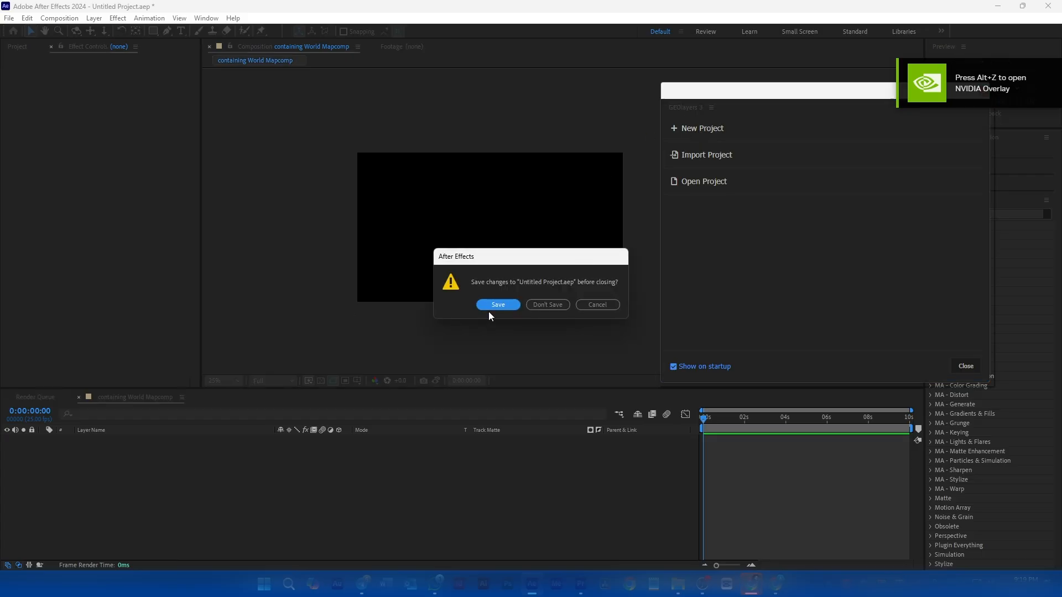
click(547, 305)
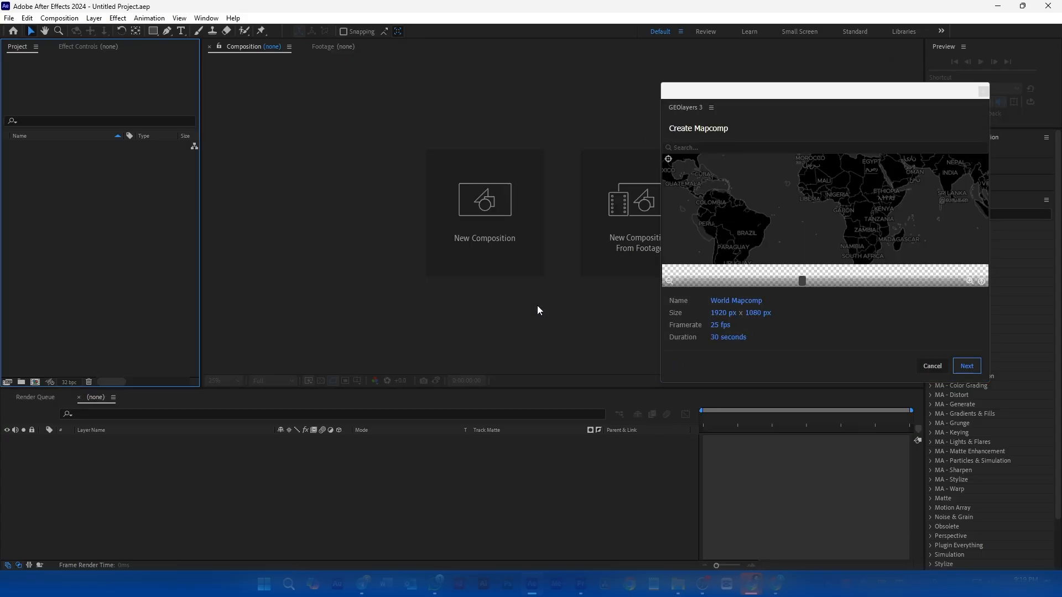
click(719, 338)
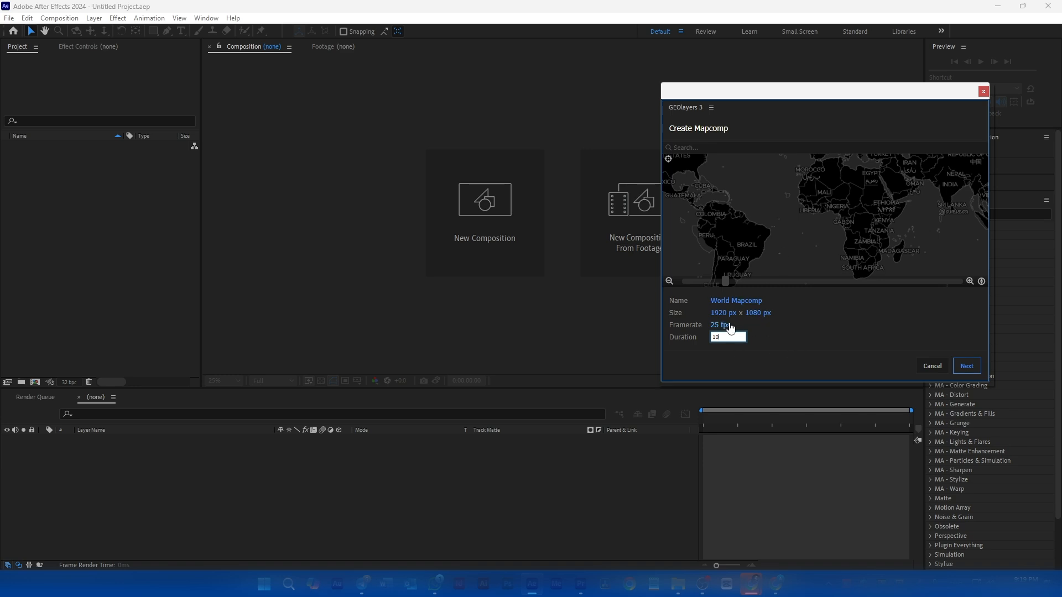
click(967, 369)
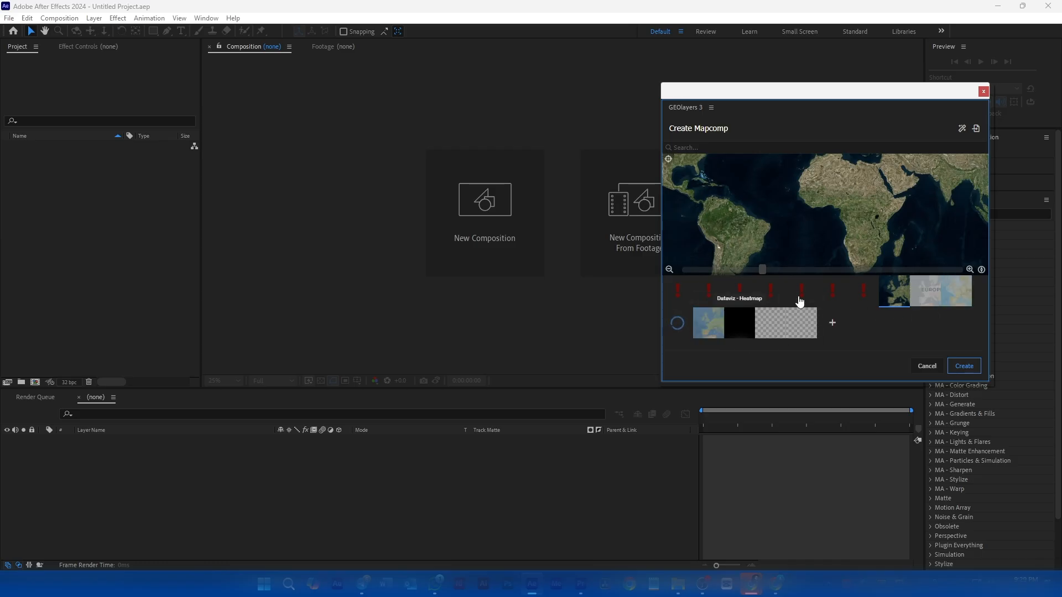
Try the World Street Map, World Topo Map and World Physical styles on the new mapcomp's preview
click(956, 295)
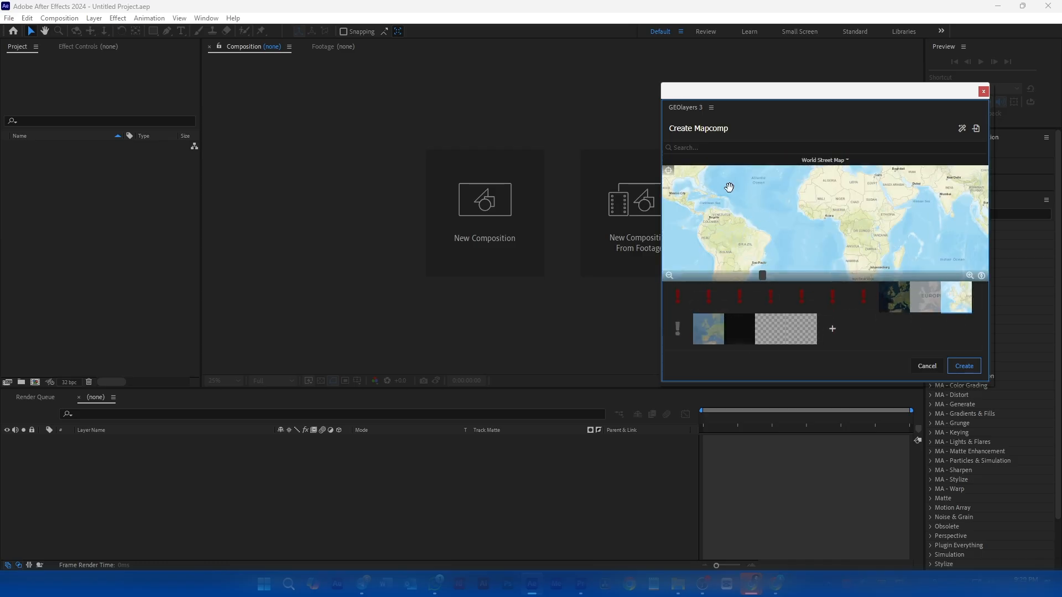
click(852, 162)
click(755, 188)
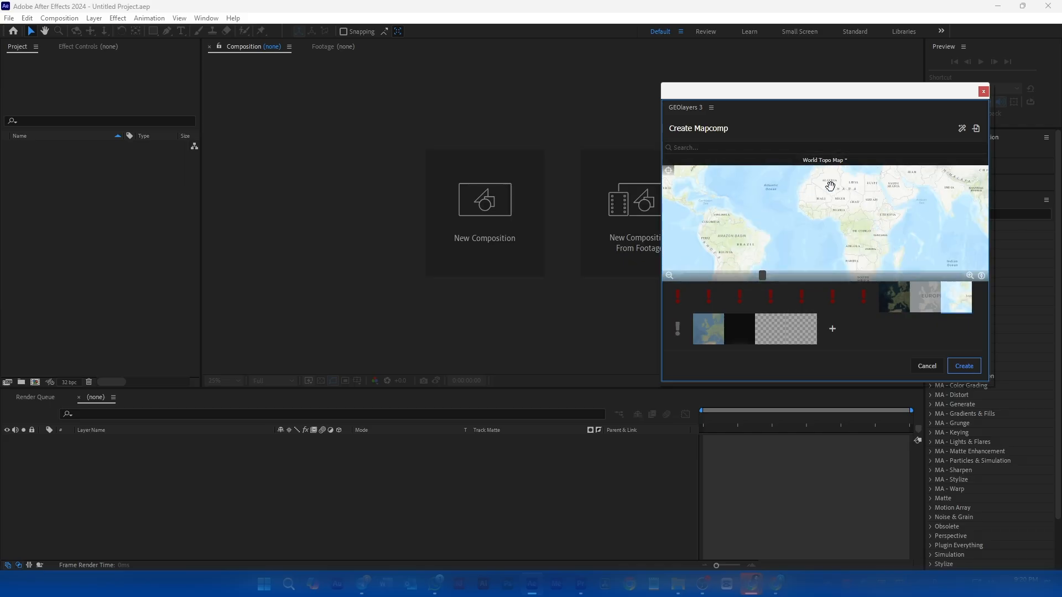
click(845, 163)
click(772, 231)
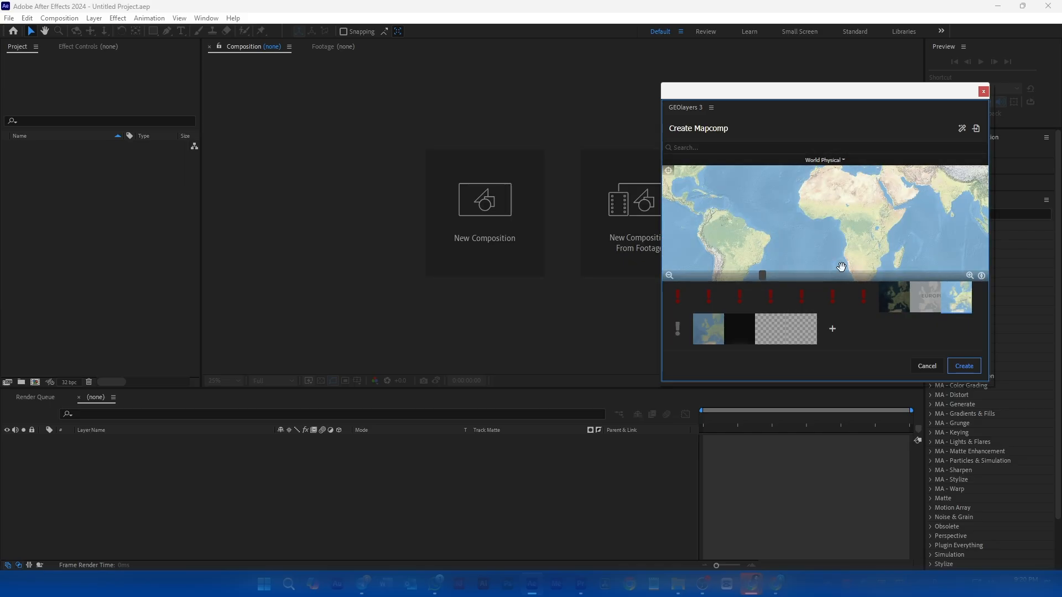
Create the mapcomp with the natural-colour relief style that has blue oceans and green and tan land
click(710, 338)
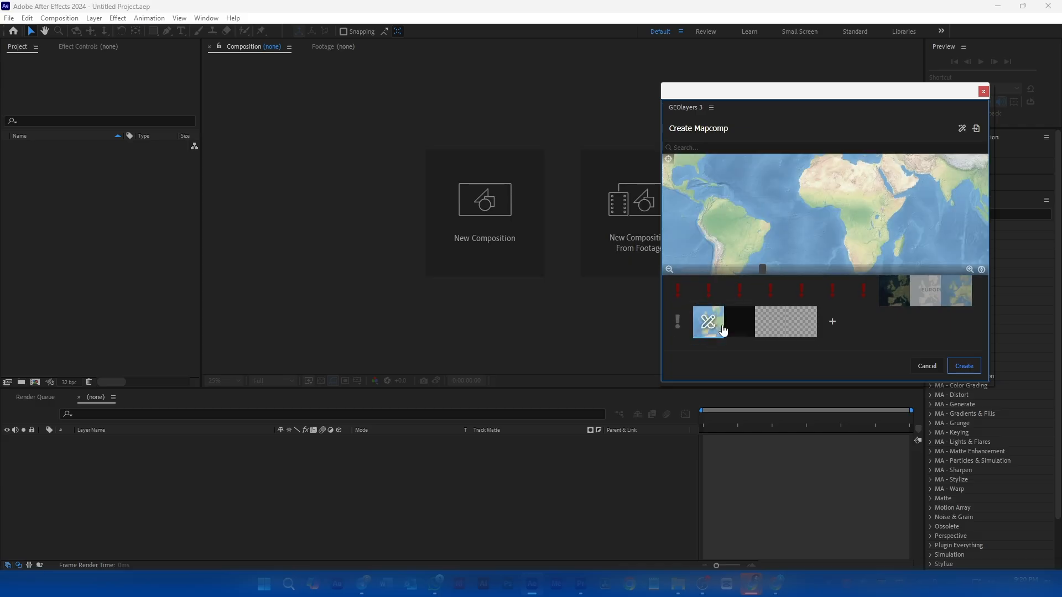
click(966, 367)
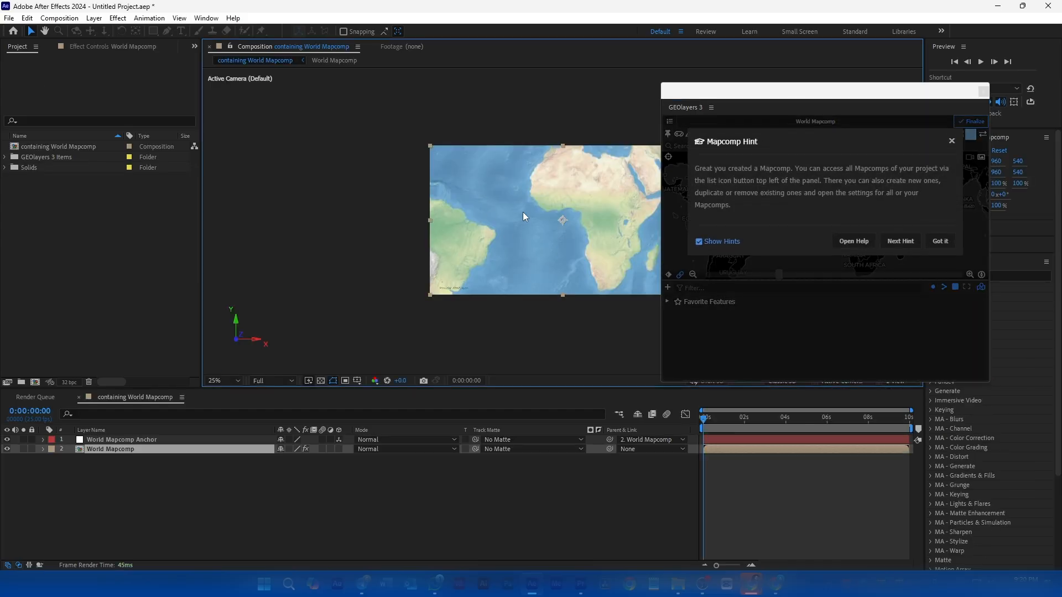
Dismiss the mapcomp hint and zoom the map out to a zoom value of 3
drag(825, 90, 187, 91)
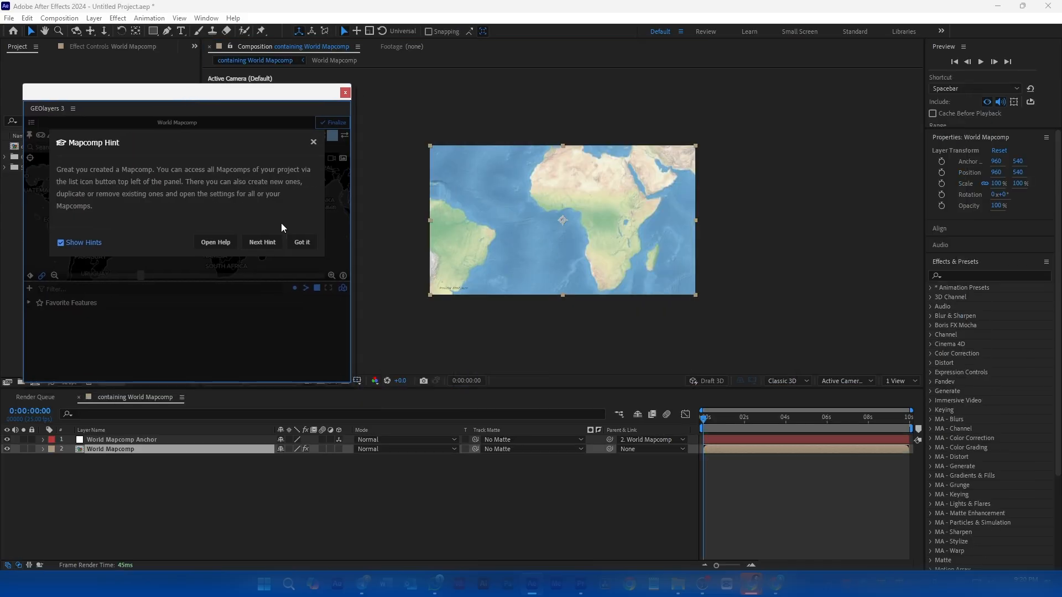
click(303, 243)
drag(263, 99, 266, 78)
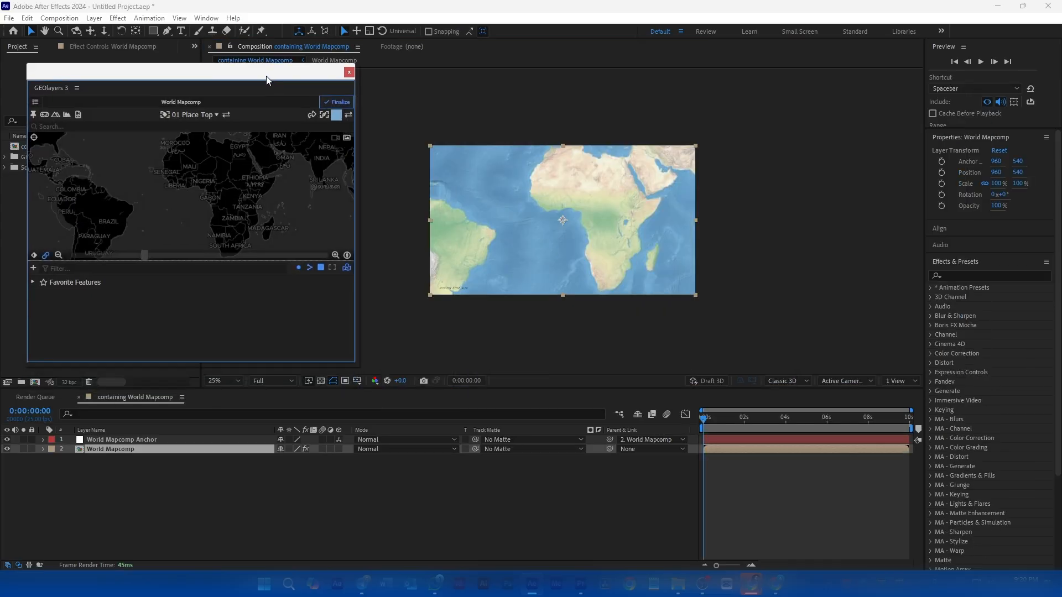
drag(144, 255, 45, 249)
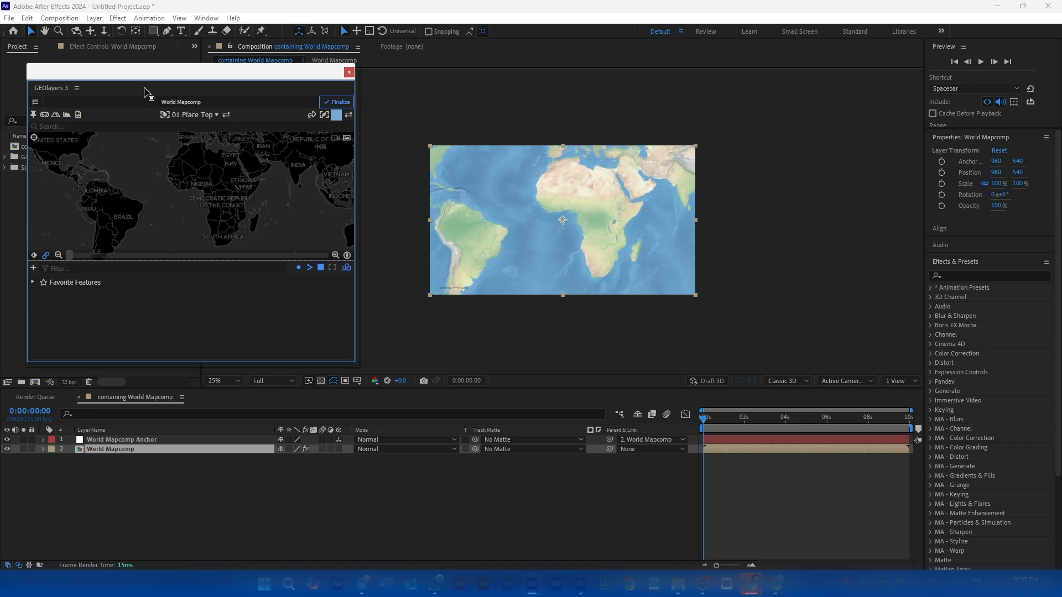
Search GEOlayers for iran and import the country's administrative boundary as a map feature
click(97, 125)
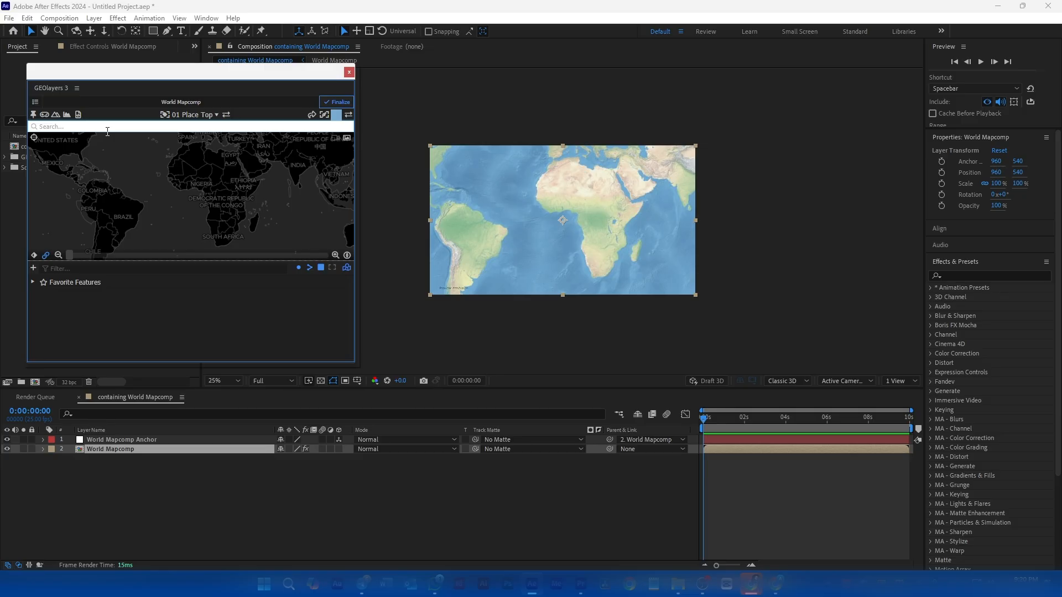
click(107, 127)
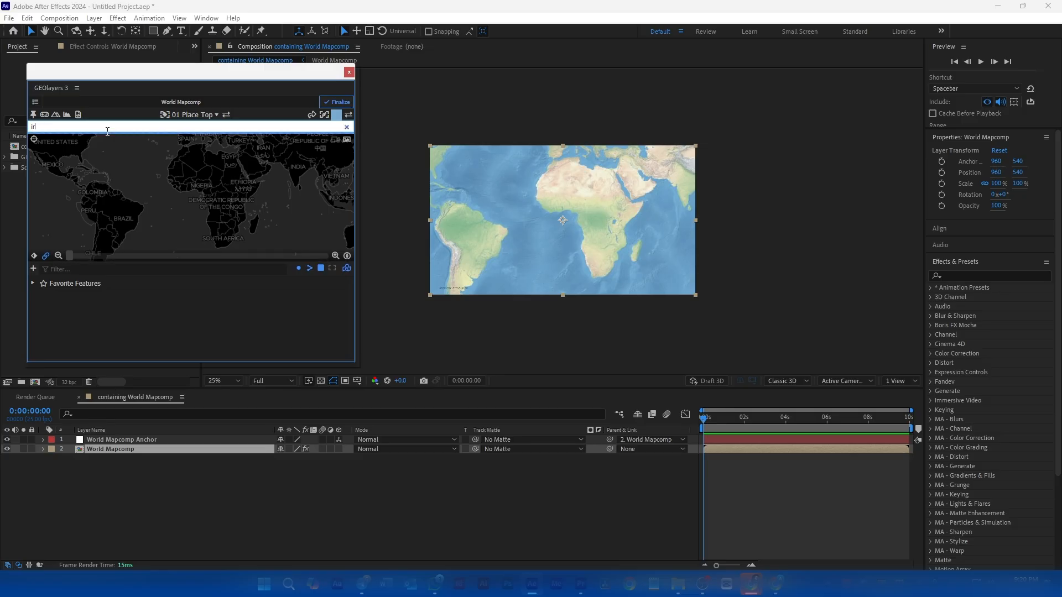
text(iran)
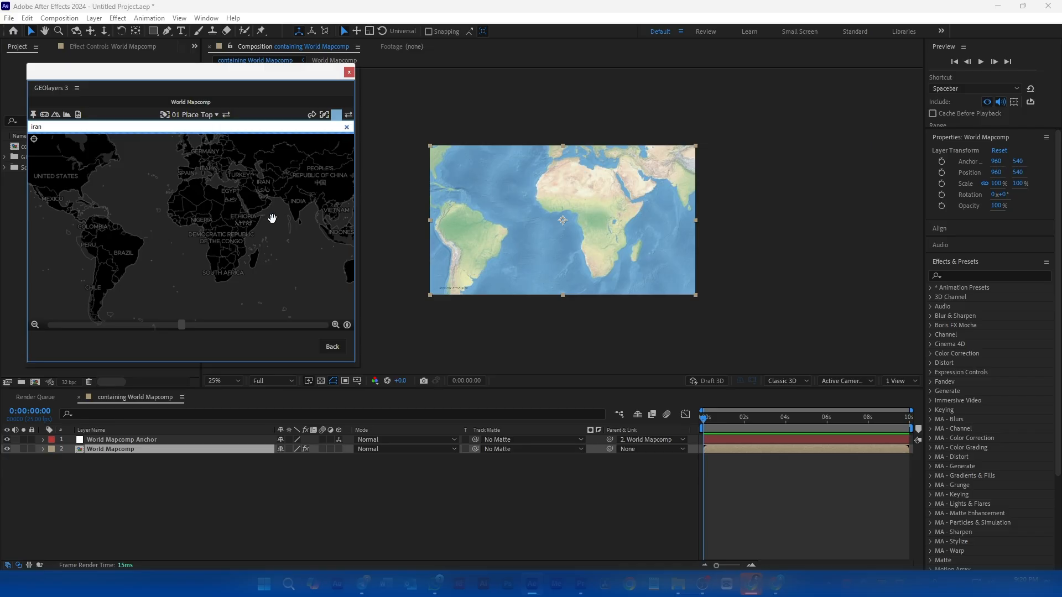
drag(290, 209, 299, 255)
key(Return)
mouse_move(57, 162)
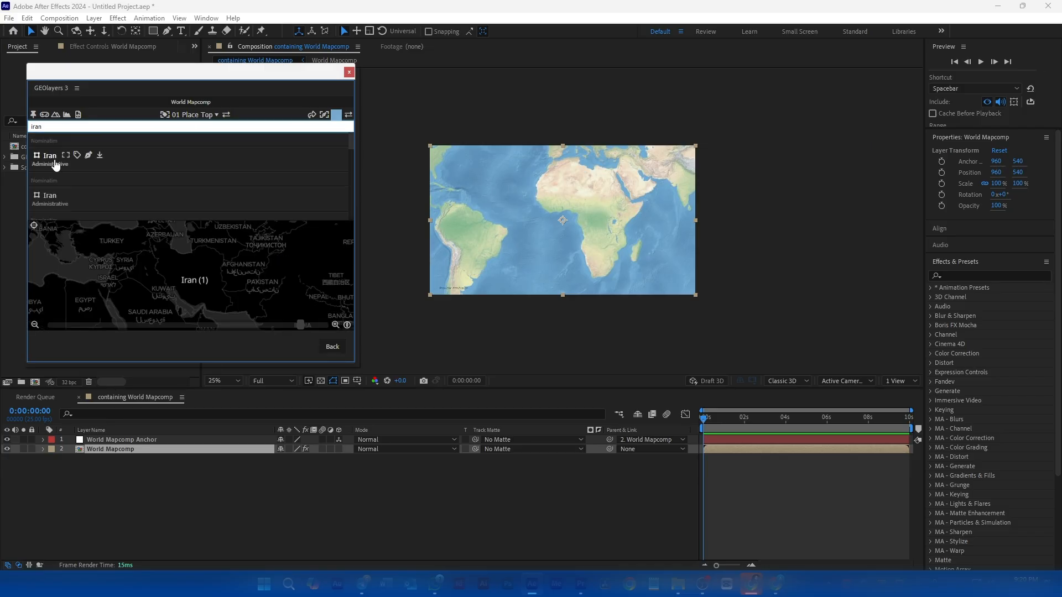
click(100, 158)
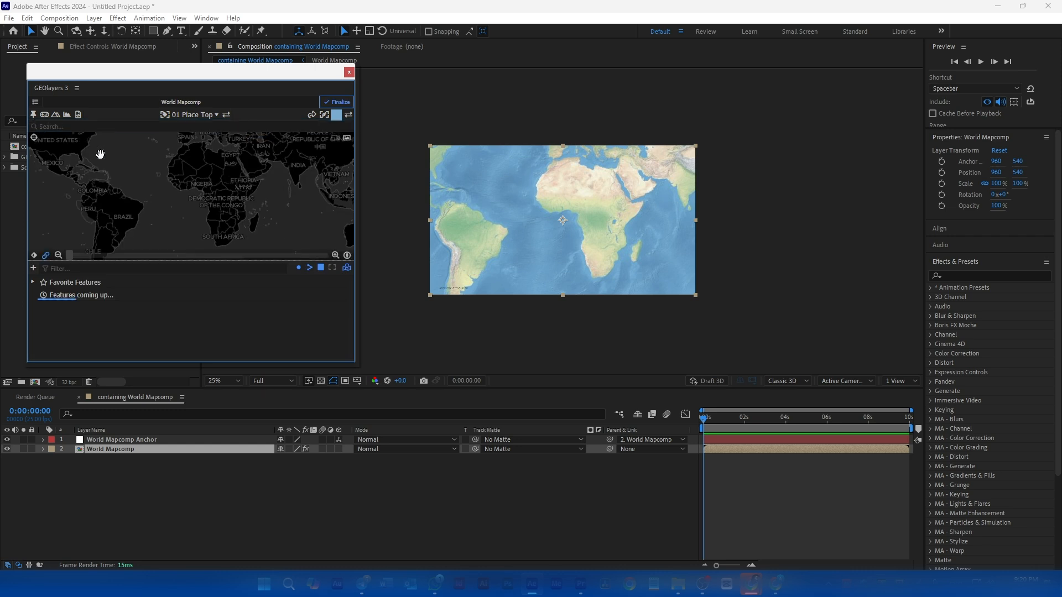
drag(147, 74, 835, 66)
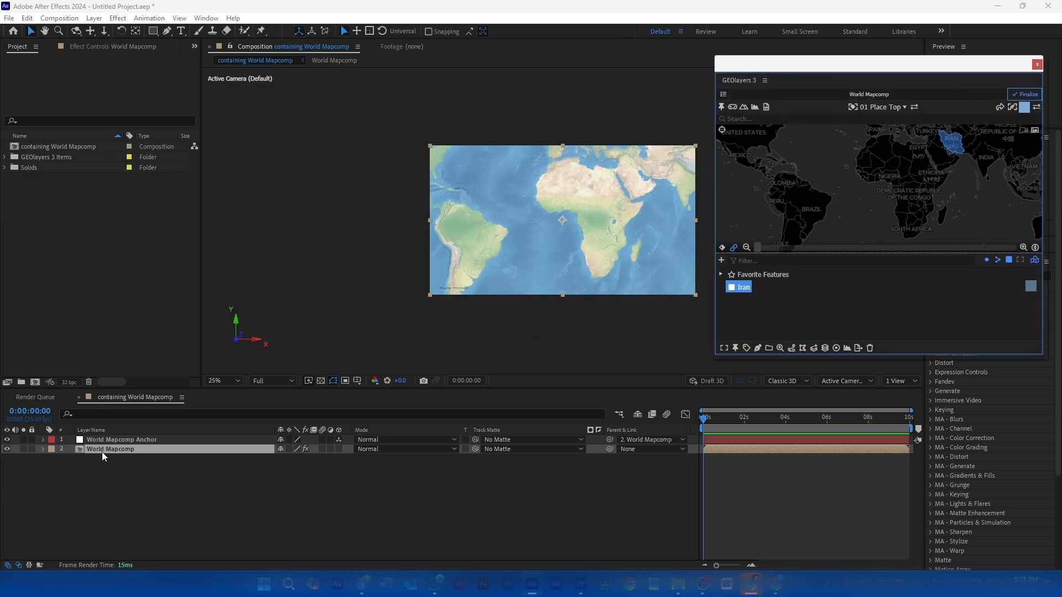
Apply Hue/Saturation to the World Mapcomp layer with master saturation -100 and master lightness -27
key(ctrl+space)
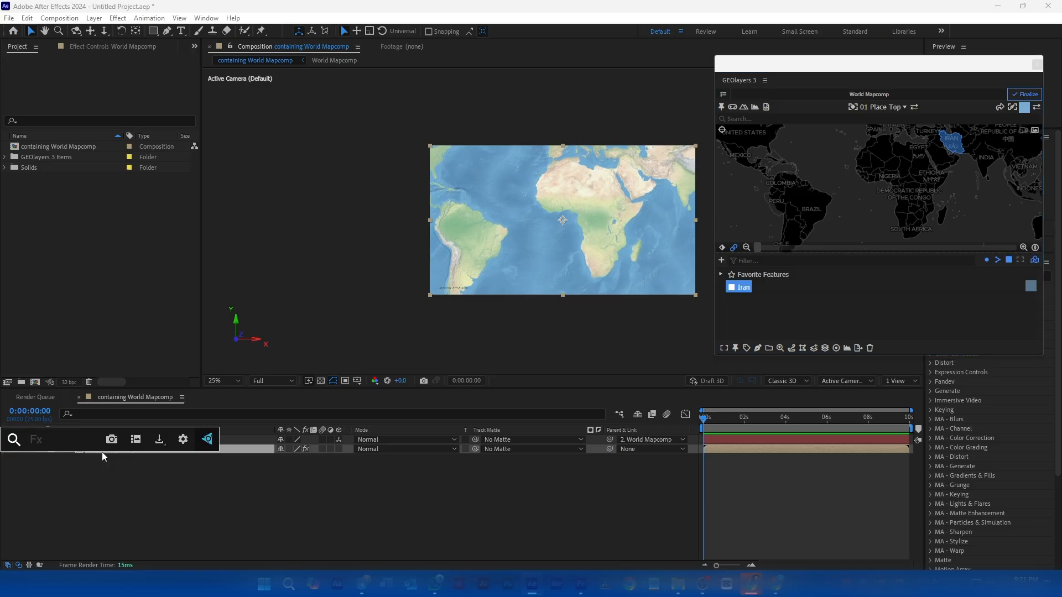
text(hue)
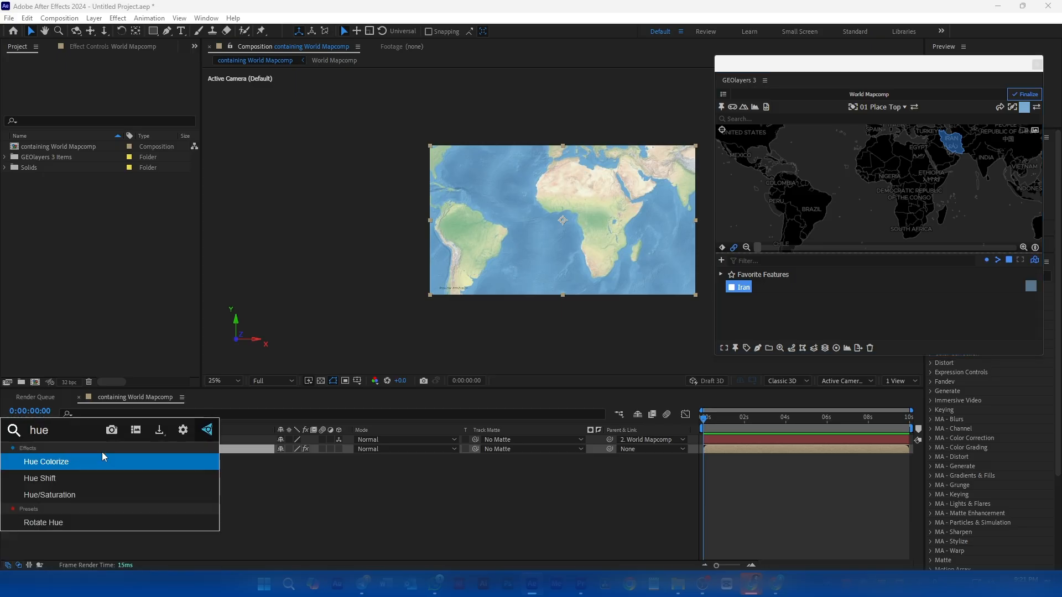
key(Down)
key(Down)
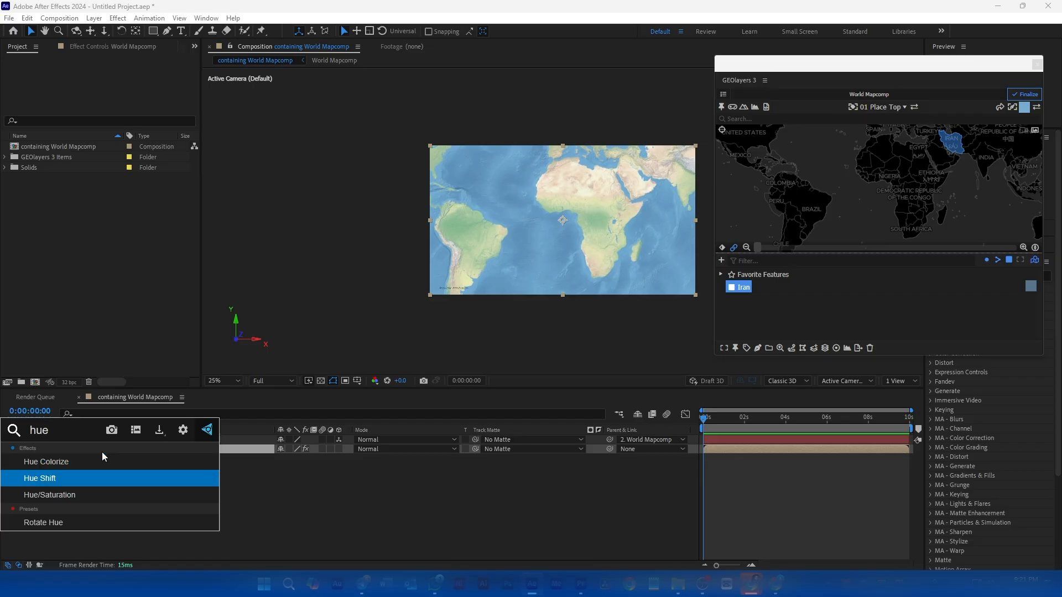
key(Return)
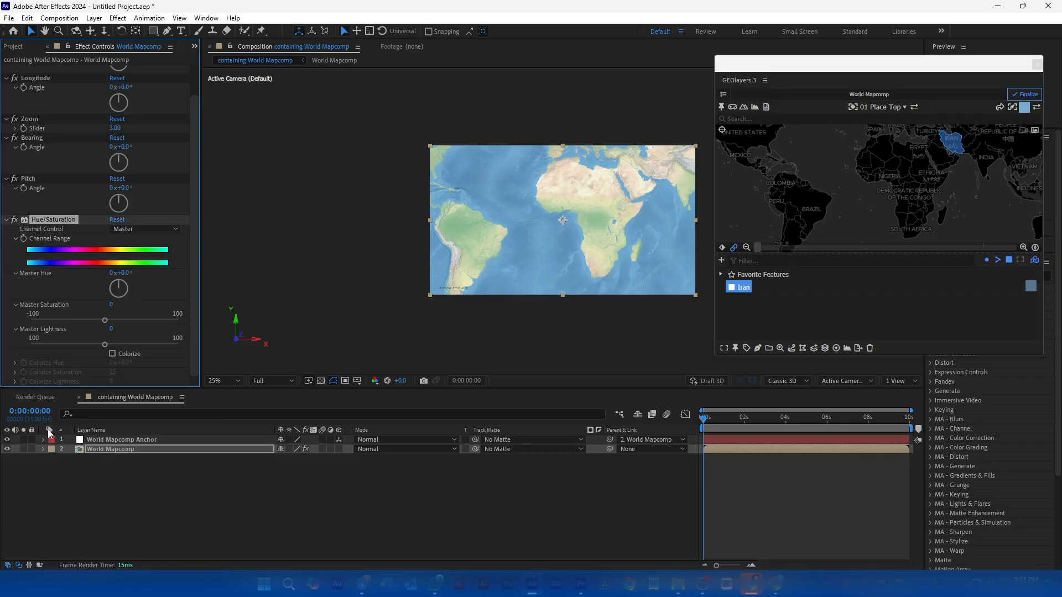
drag(105, 320, 25, 327)
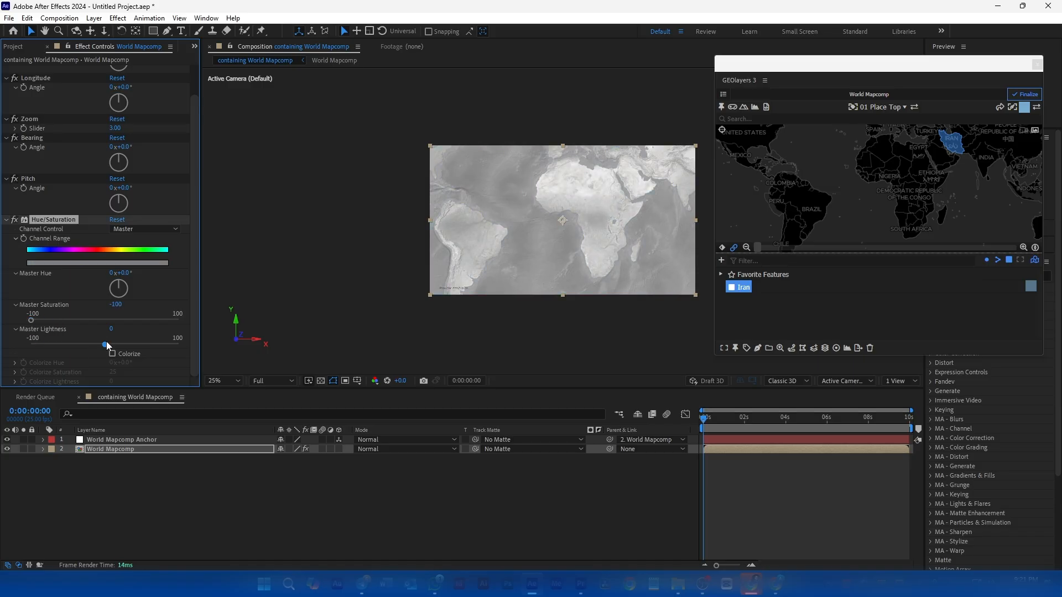
drag(112, 332, 97, 332)
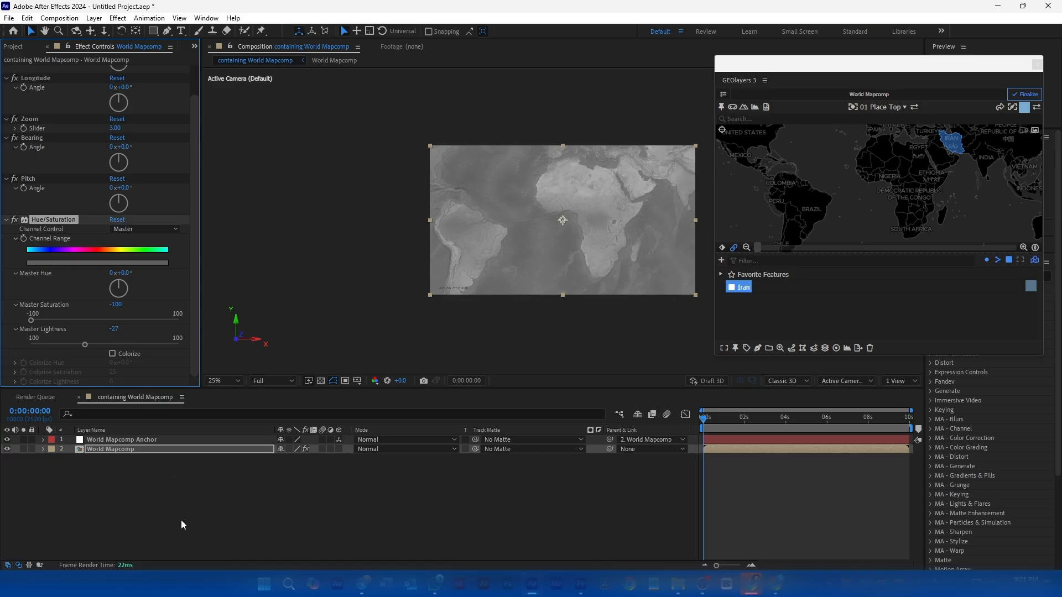
drag(818, 65, 832, 64)
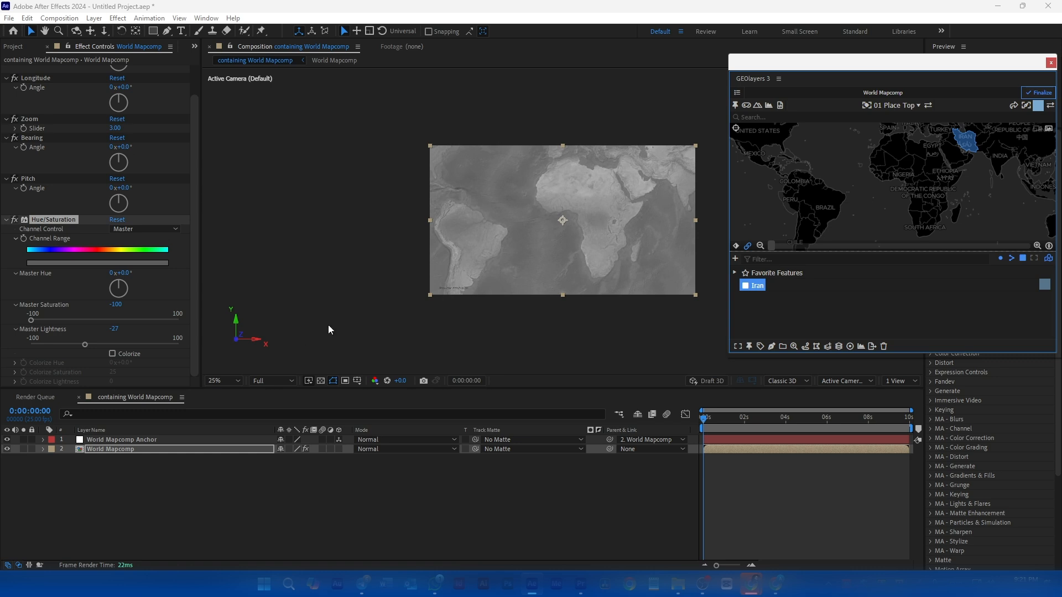
key(period)
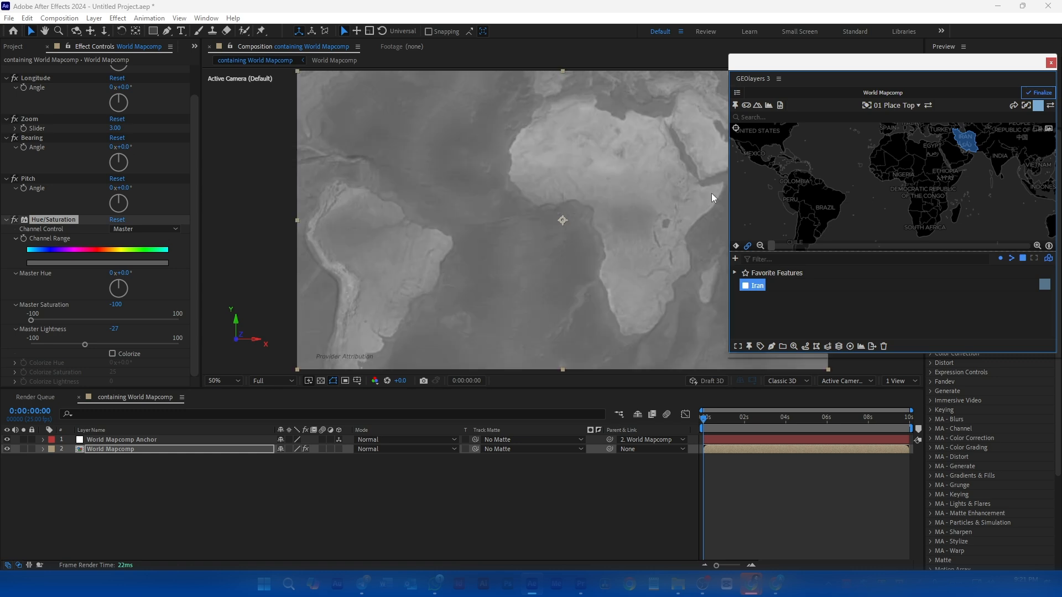
key(comma)
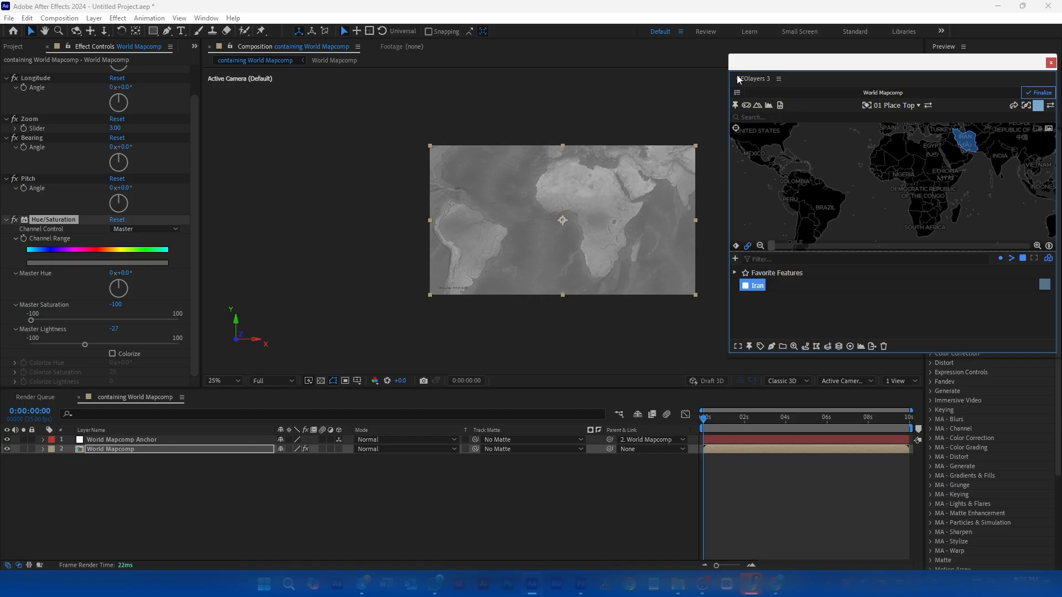
Duplicate only the World Mapcomp inside the same containing comp, with the duplicate linked to the original, and return to the map view
click(737, 93)
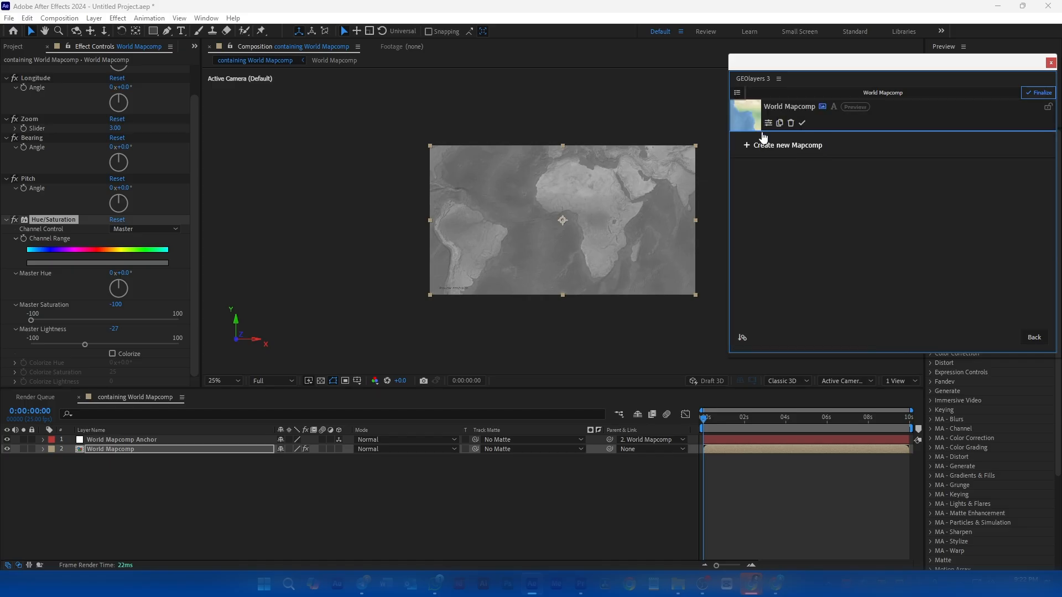
click(779, 123)
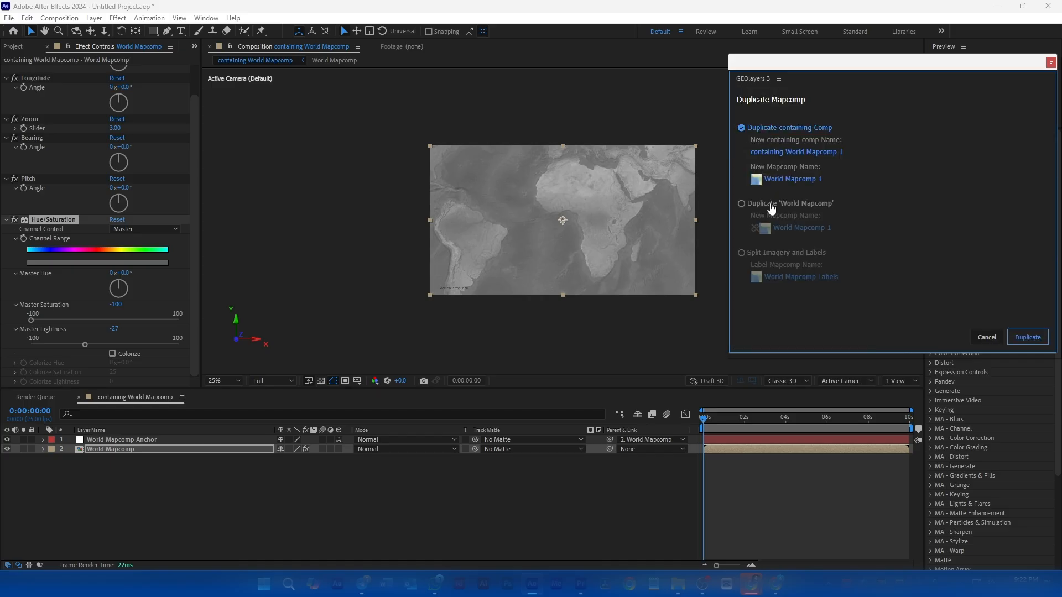
click(754, 206)
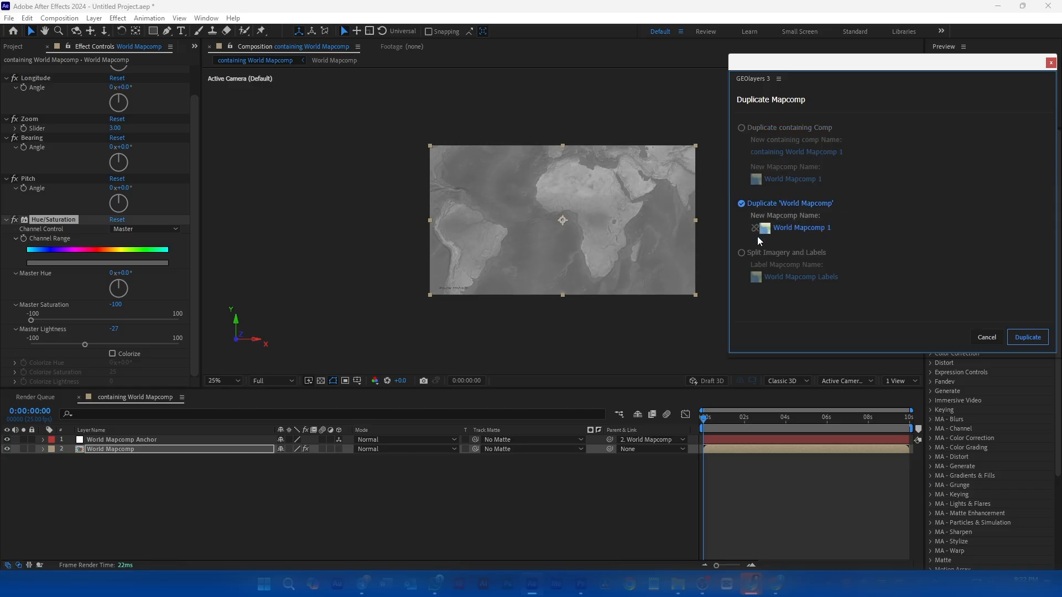
click(754, 229)
click(1027, 337)
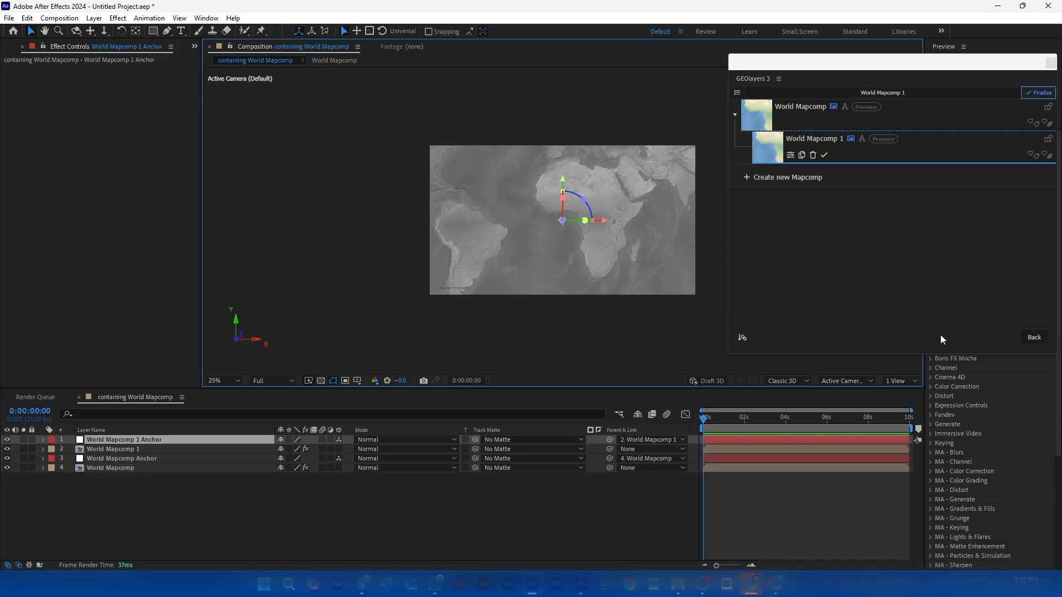
click(1033, 344)
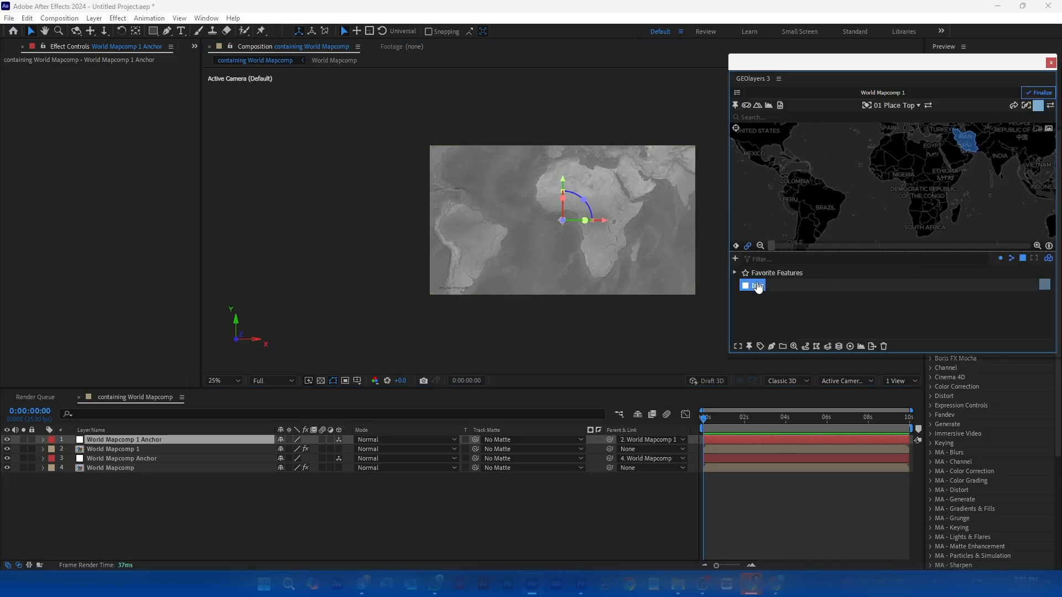
Centre the map on the Iran feature, draw it as a shape layer and dismiss the shape layer hint
double_click(757, 286)
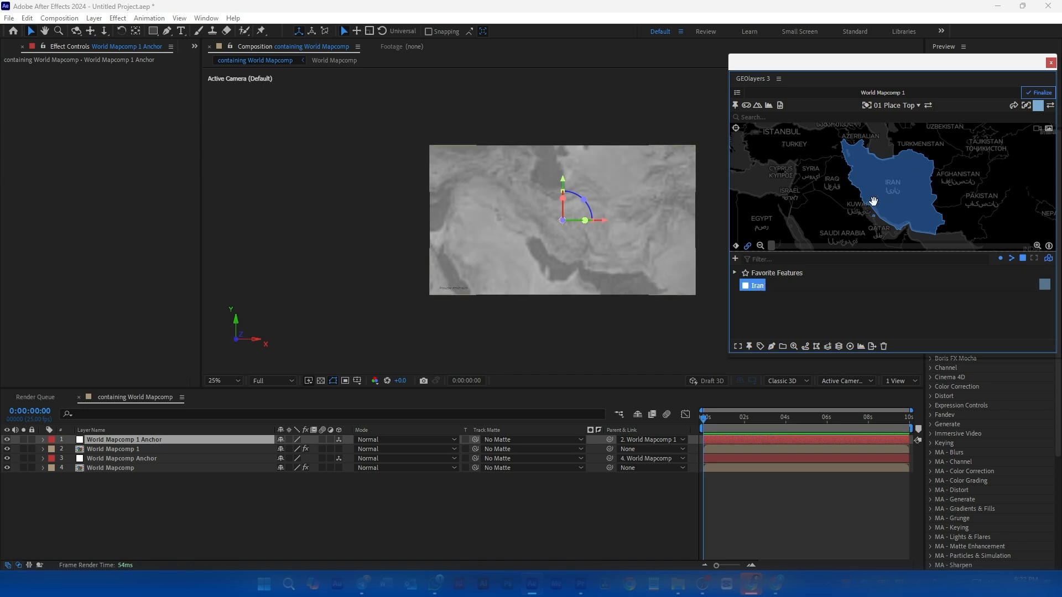
click(772, 347)
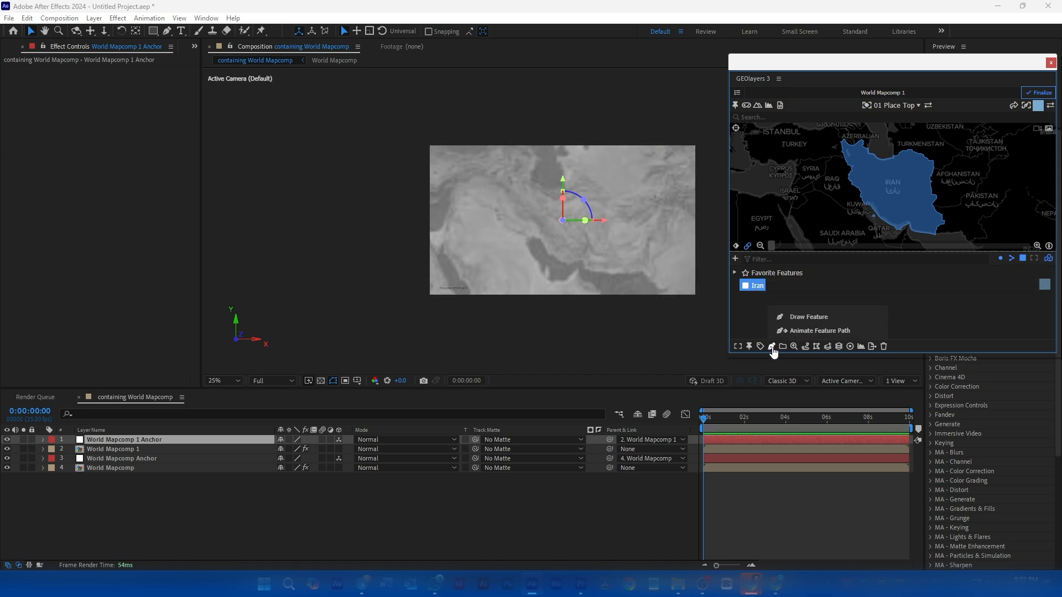
click(802, 318)
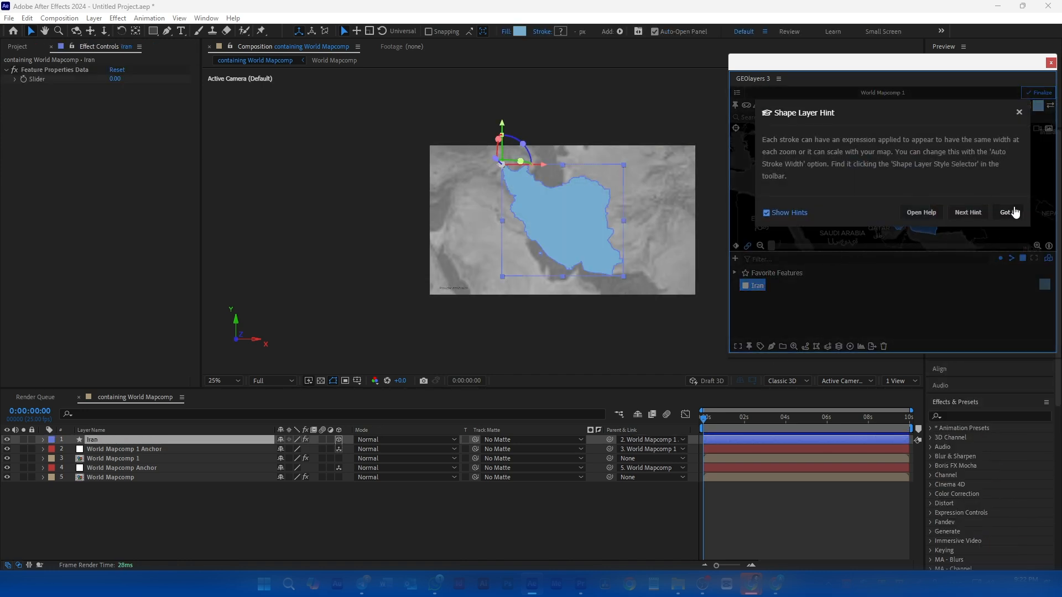
click(1012, 212)
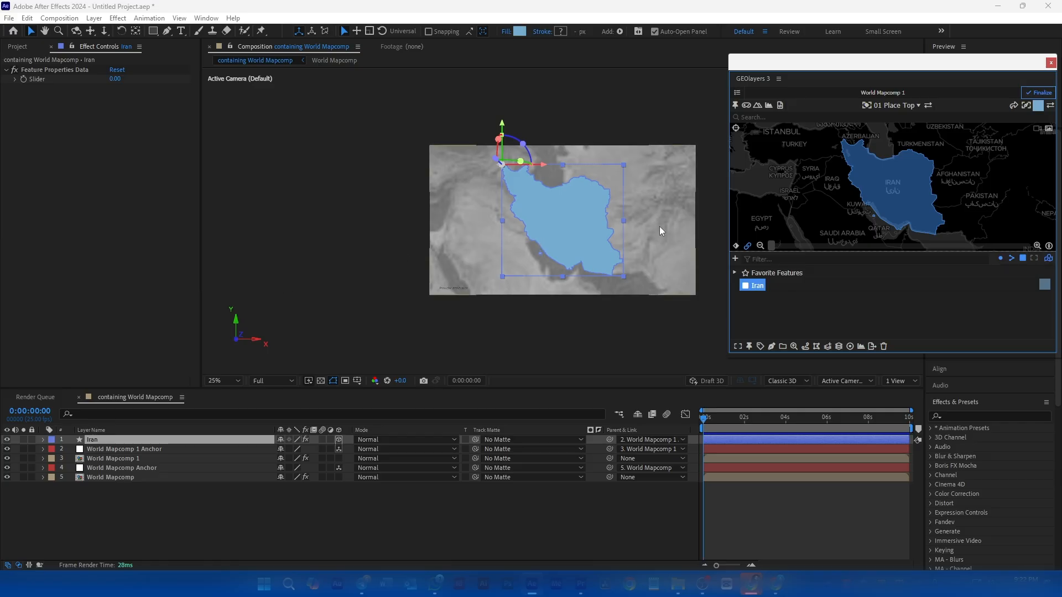
Use the Iran shape layer as the track matte of the World Mapcomp 1 layer
click(118, 515)
click(120, 458)
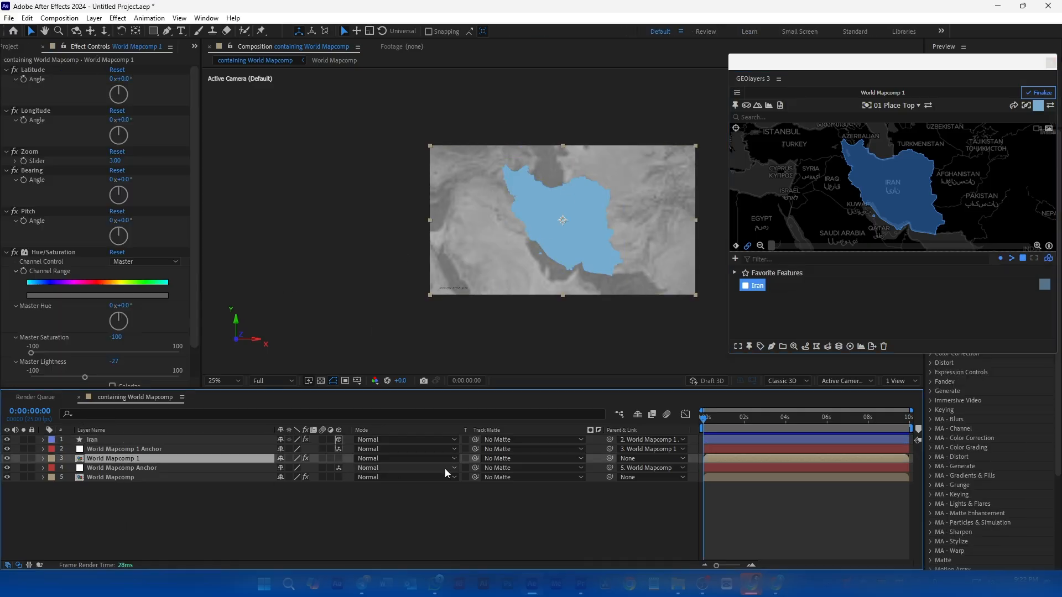
drag(475, 458, 185, 438)
click(107, 449)
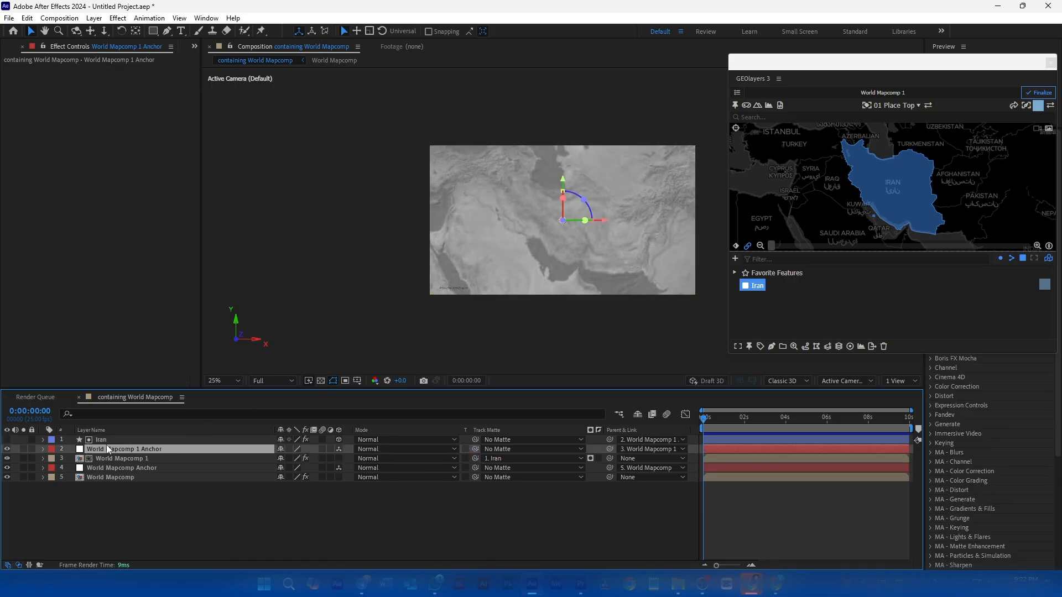
click(107, 441)
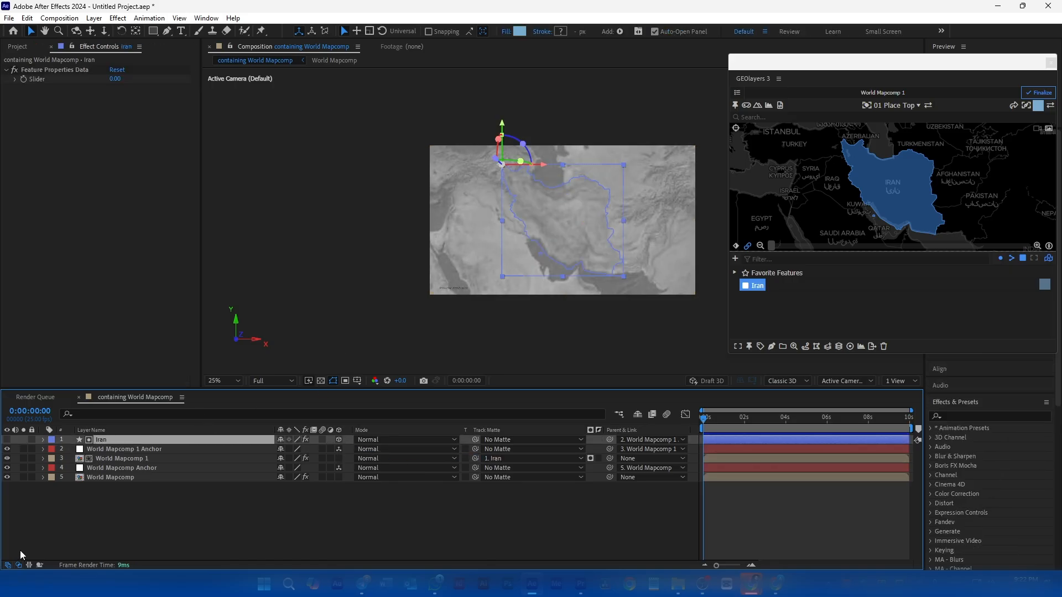
Set the original World Mapcomp layer's opacity to 65% so the matted Iran area stands out, and deselect the layer
click(105, 478)
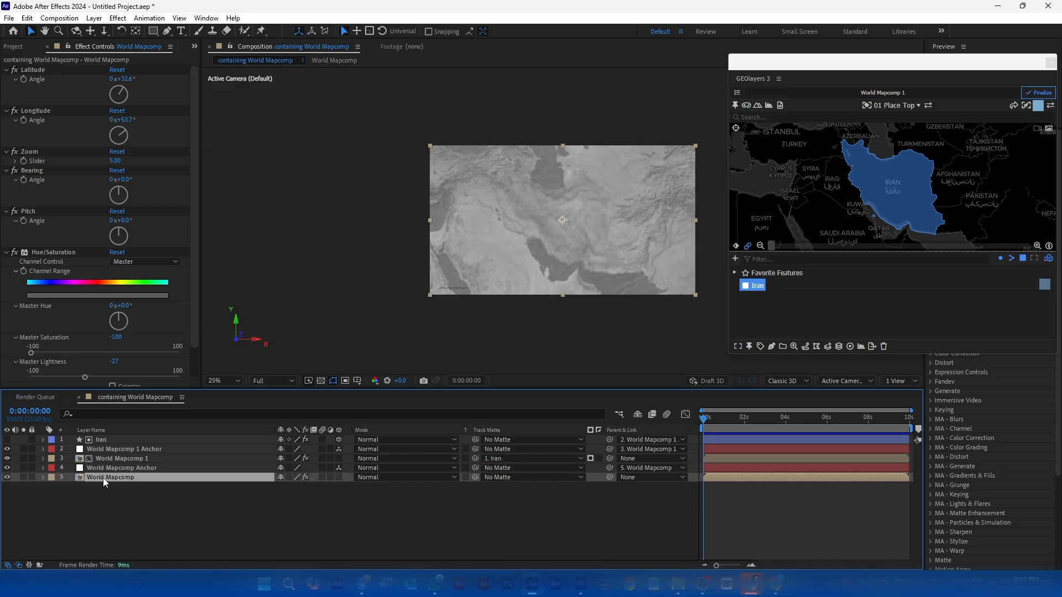
key(t)
click(283, 486)
text(65)
key(Return)
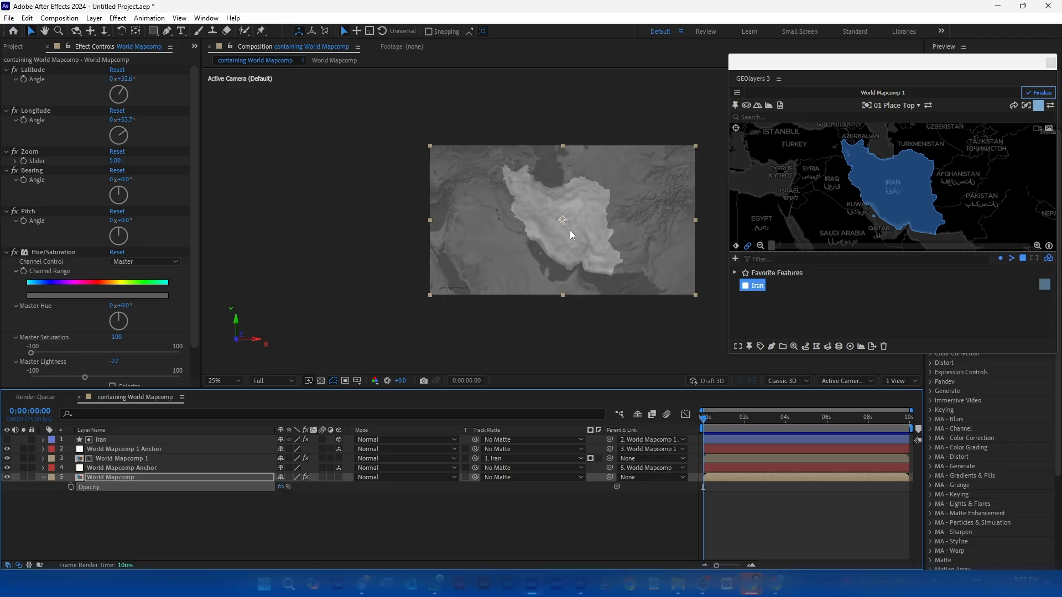
key(t)
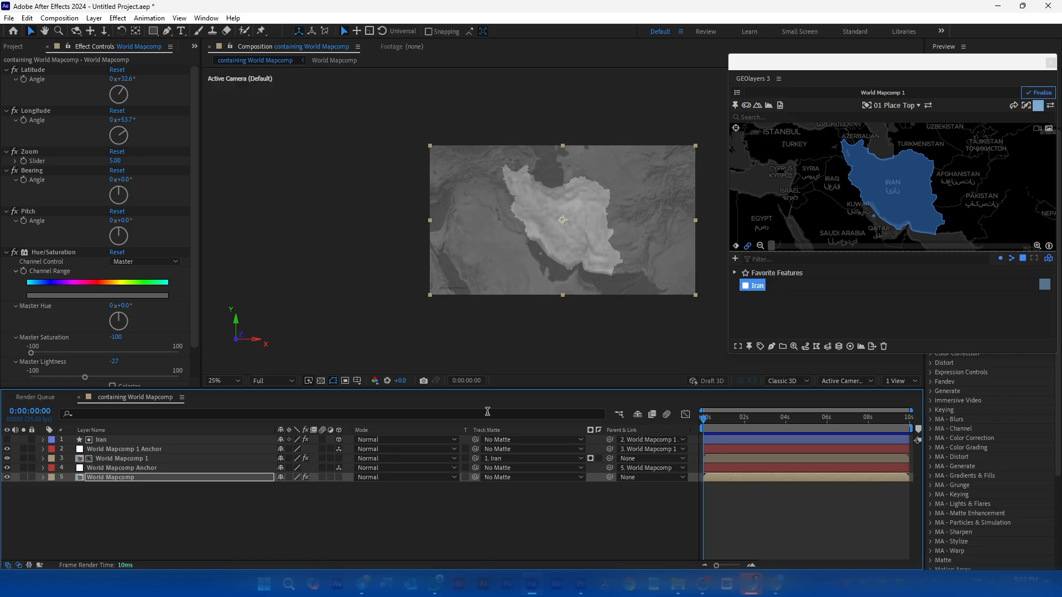
click(176, 526)
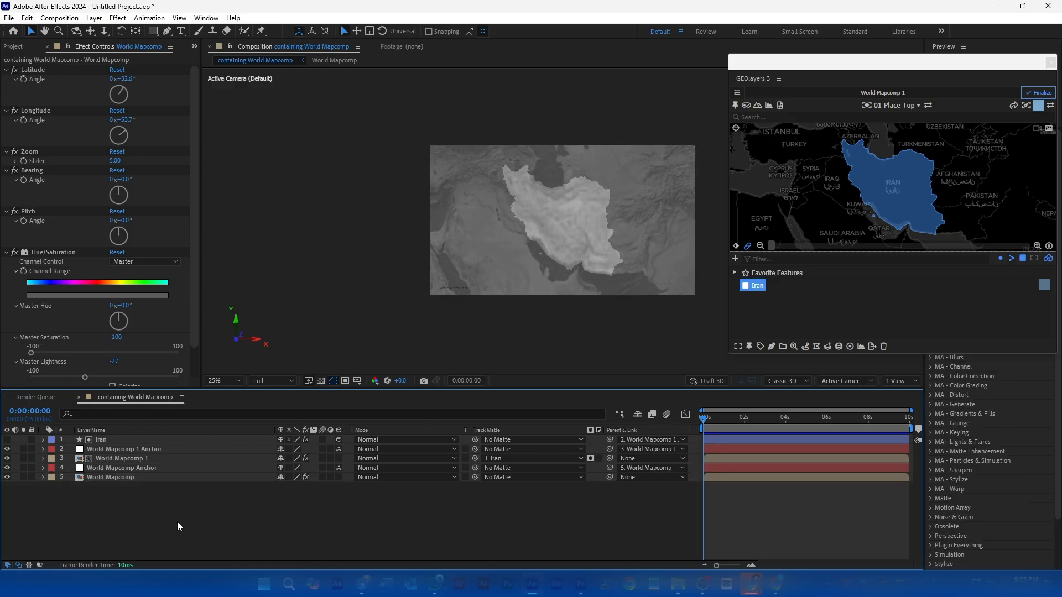
Find the Repeating Lines shape preset with the search term rep and apply it with no layer selected
click(206, 18)
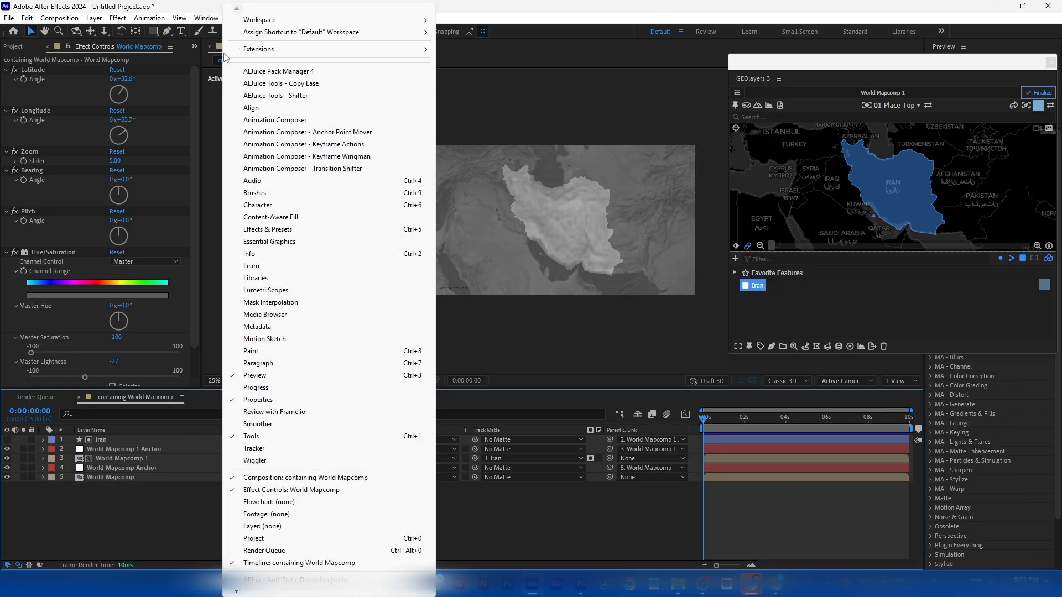
click(294, 229)
click(970, 311)
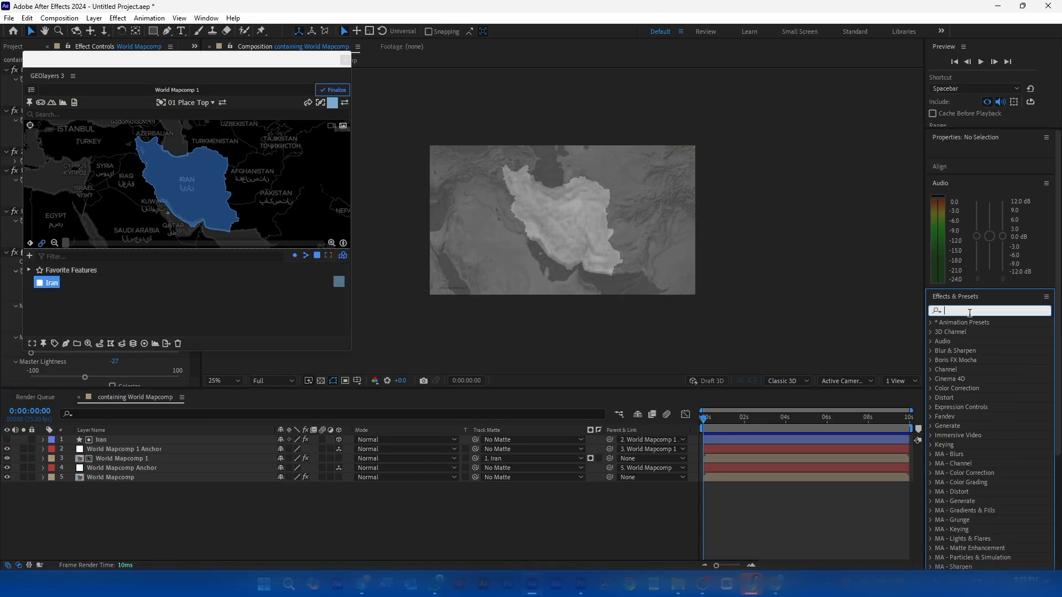
text(rep)
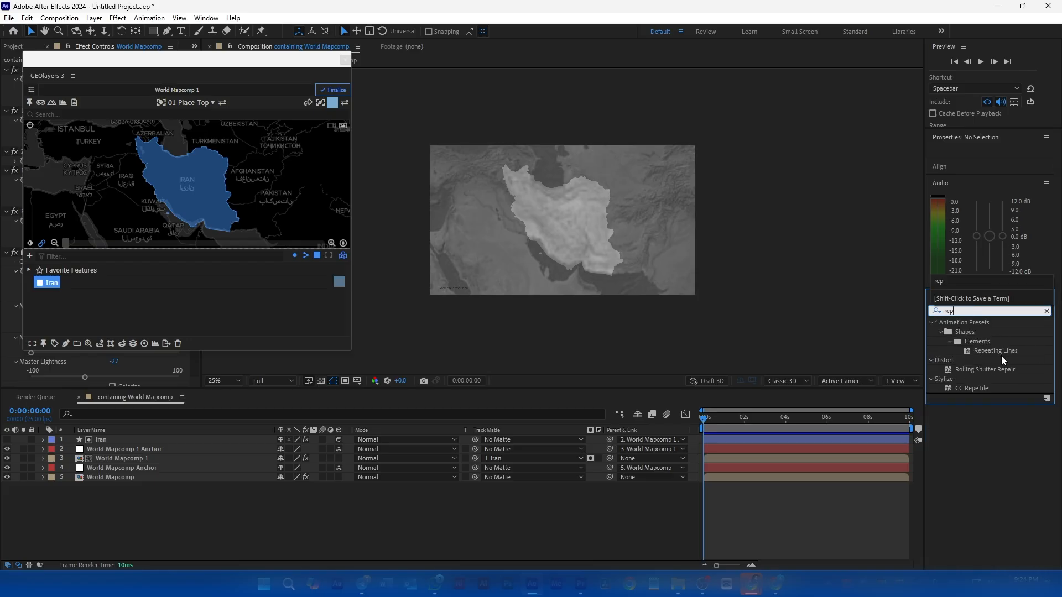
click(131, 452)
click(132, 458)
click(130, 476)
click(138, 512)
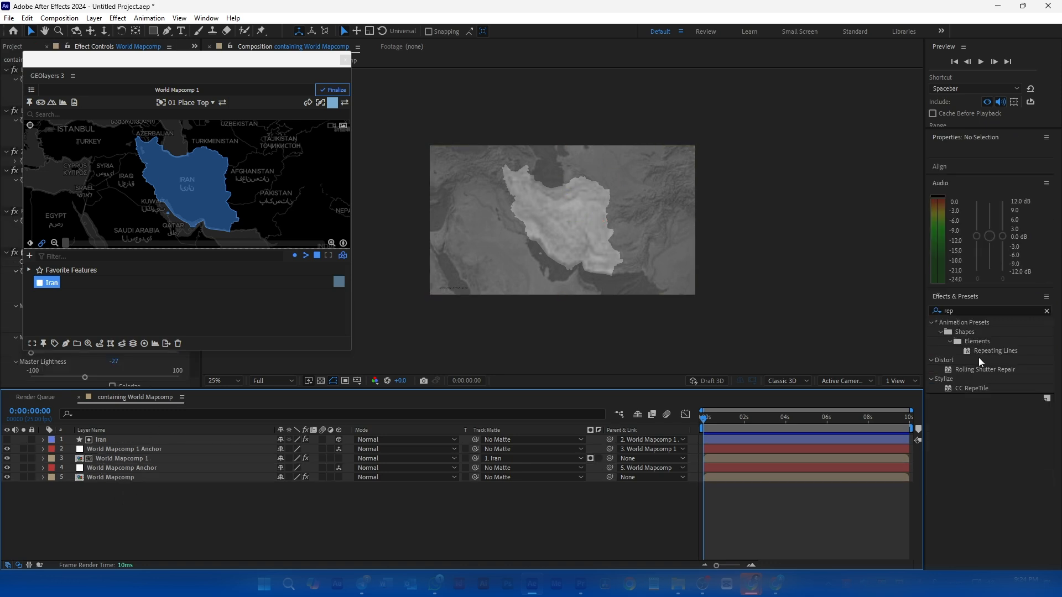
double_click(993, 352)
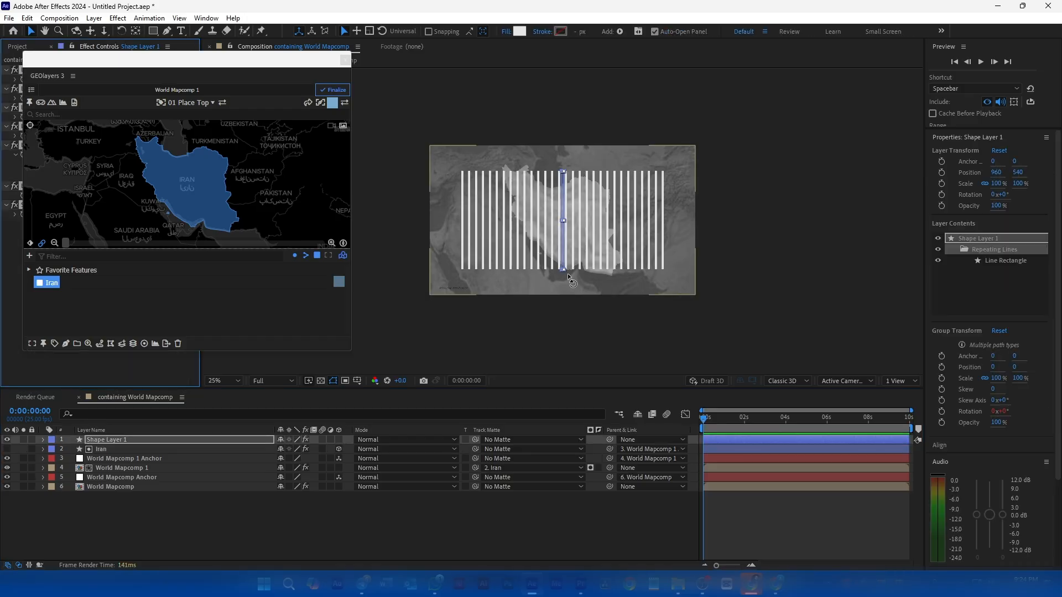
Set the repeating lines' Line Width to 2 and Line Length to 3000
drag(188, 65, 894, 76)
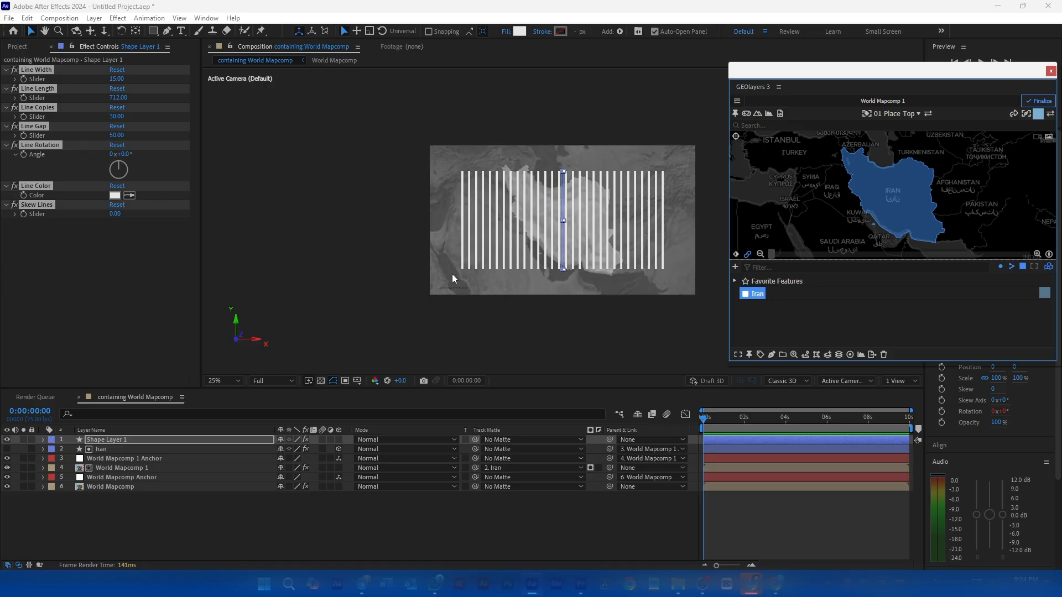
key(period)
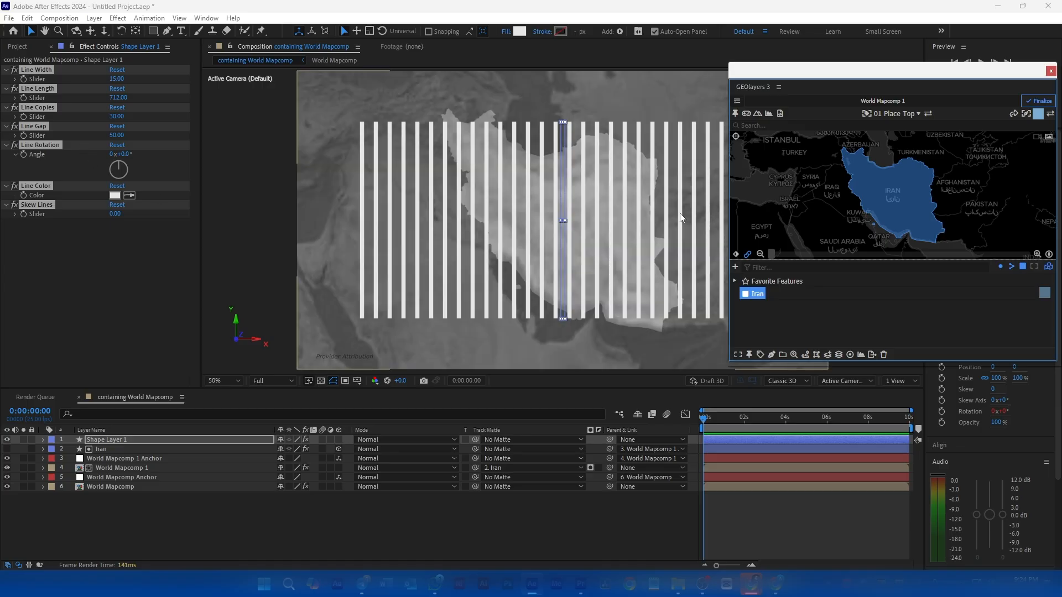
click(46, 32)
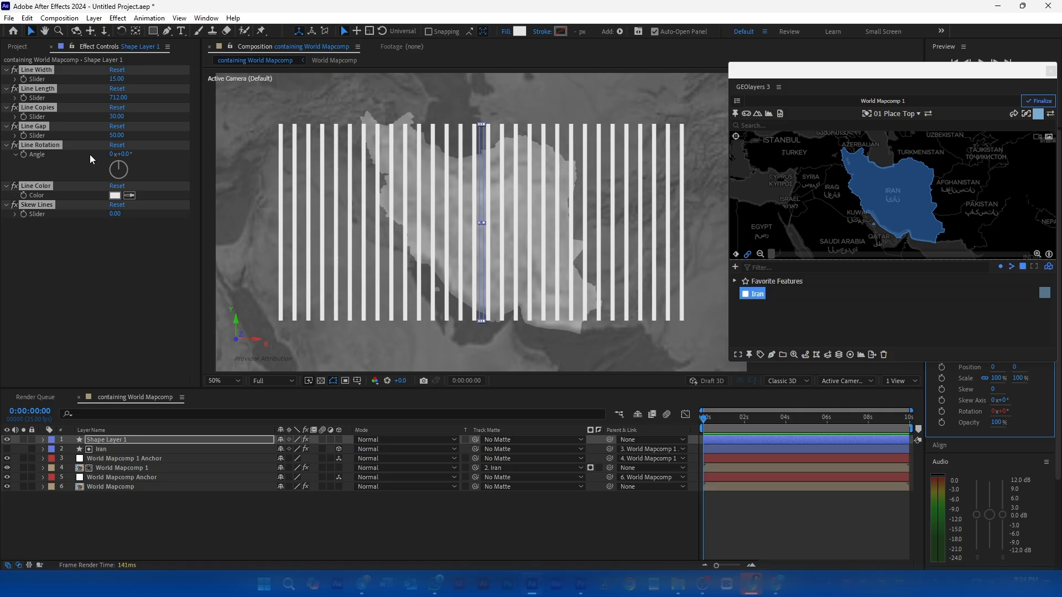
click(57, 277)
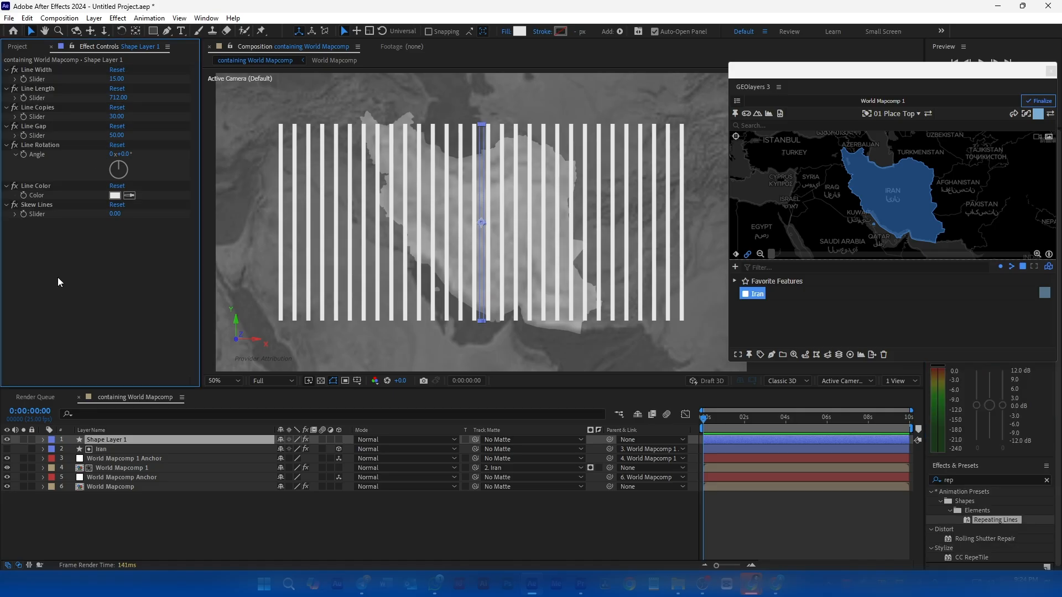
click(112, 79)
key(BackSpace)
text(1)
key(Return)
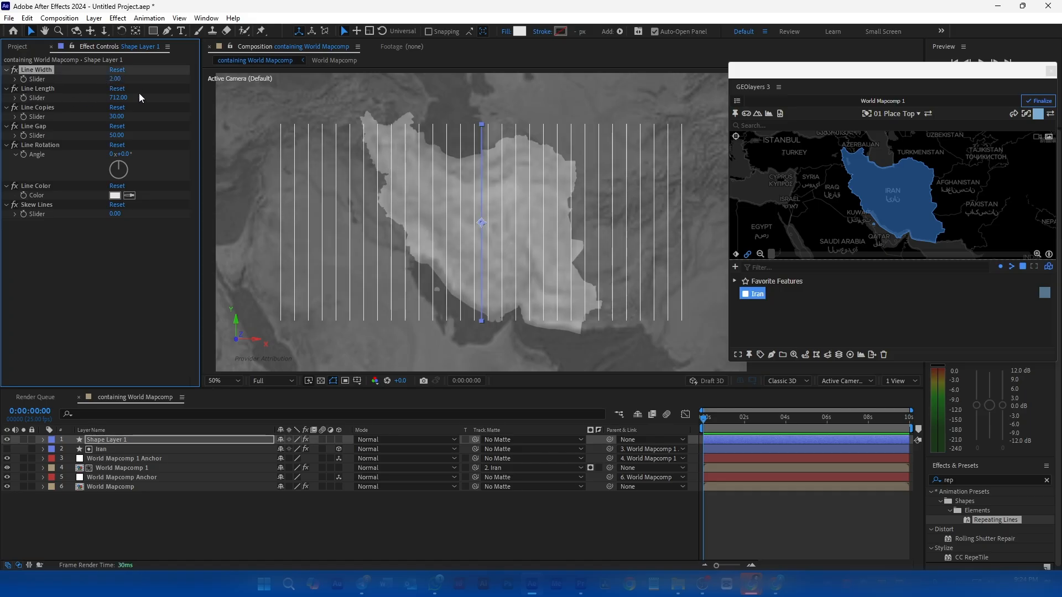
click(116, 97)
key(BackSpace)
text(3000)
key(Return)
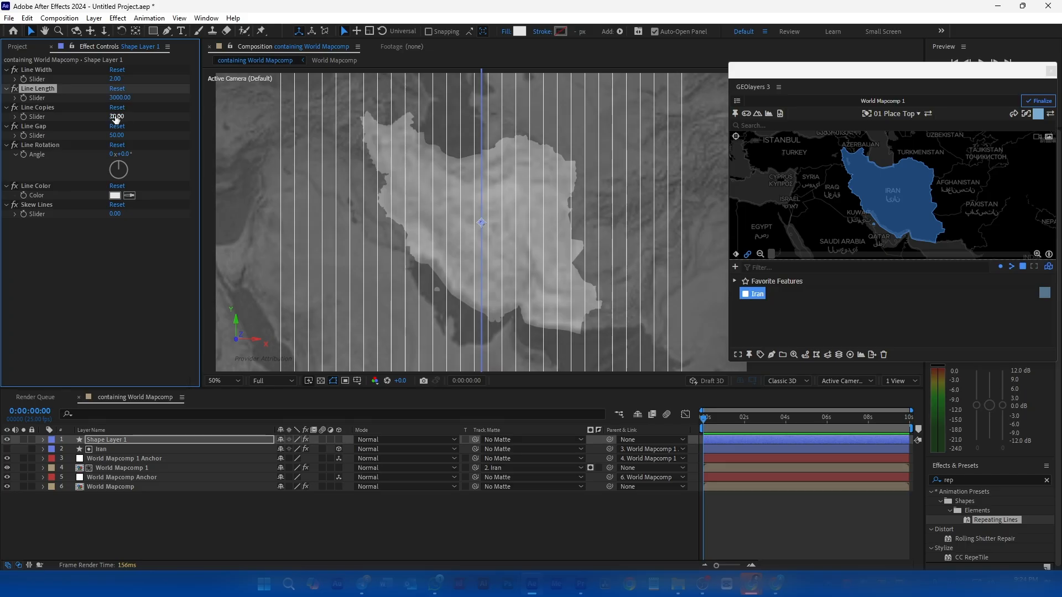
Set the repeating lines' Line Copies to 350 and Line Gap to 6
click(118, 117)
key(BackSpace)
text(350)
key(Return)
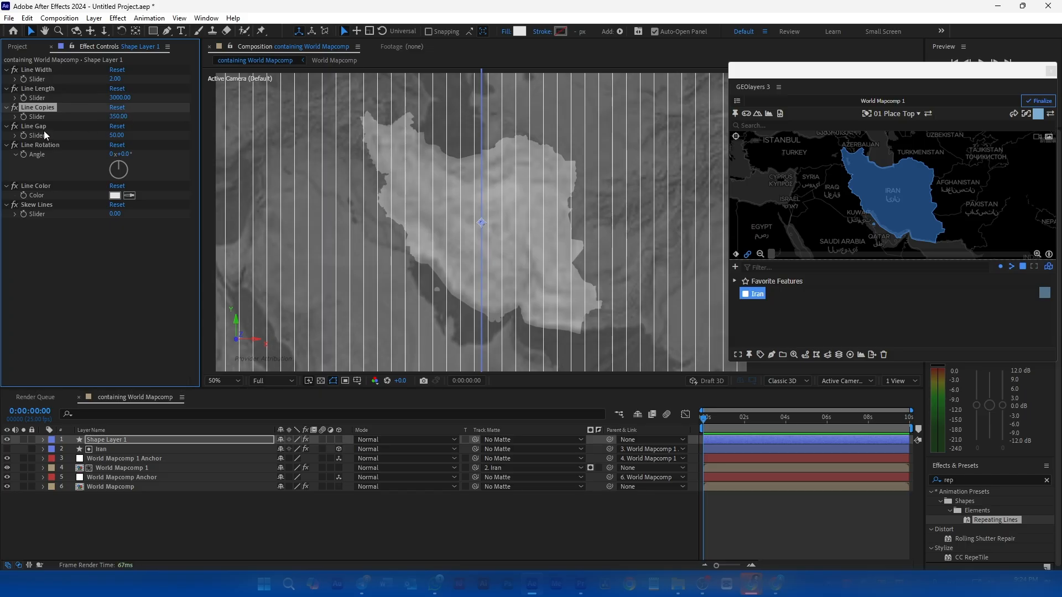
click(117, 136)
key(BackSpace)
text(6)
key(Return)
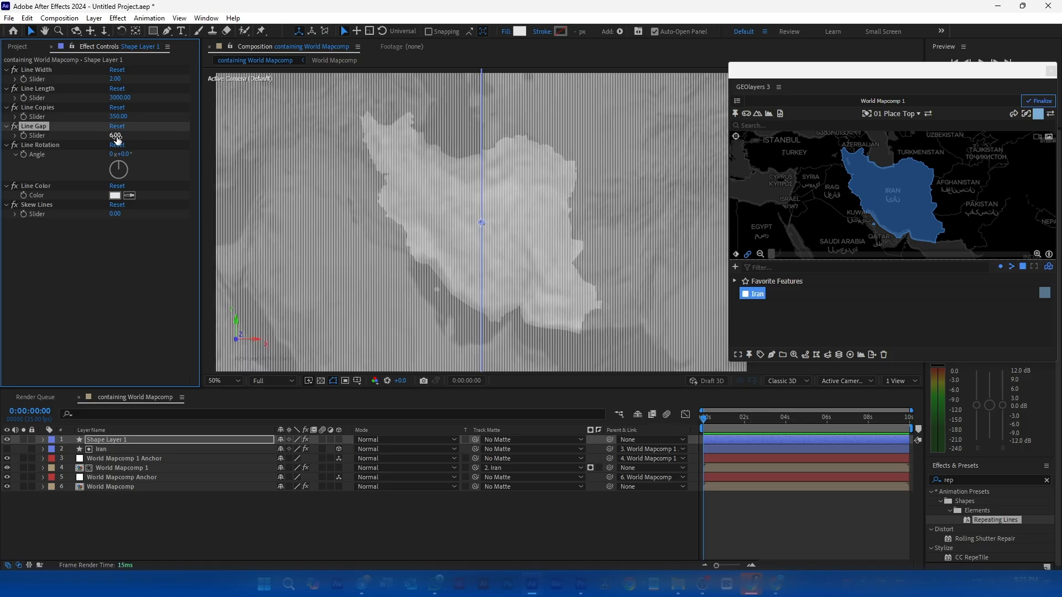
Rotate the repeating lines to a Line Rotation of 45° and check the diagonal pattern over the map
scroll(423, 181, up, 4)
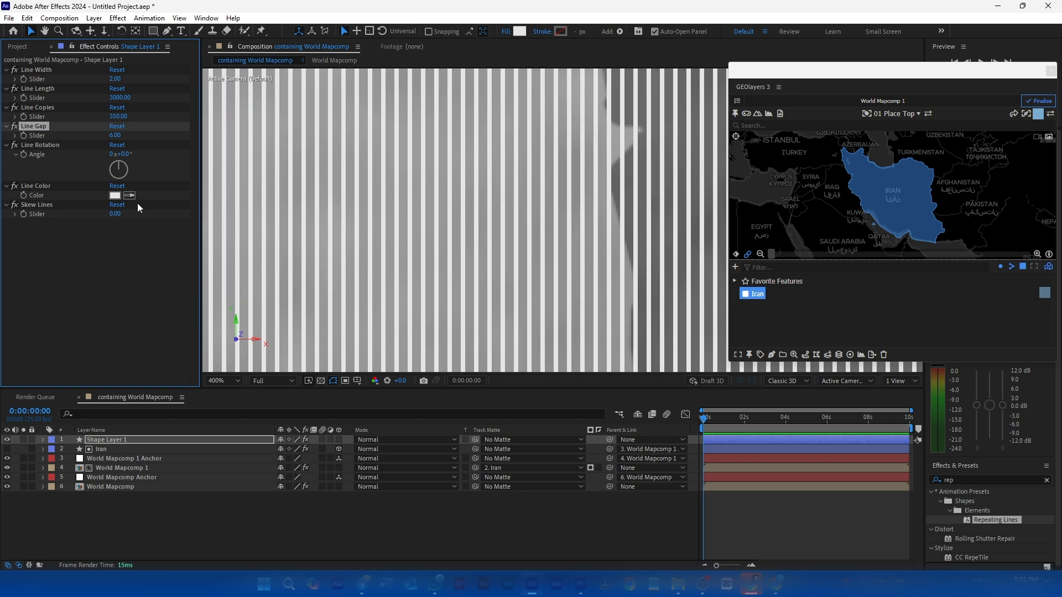
click(121, 153)
key(BackSpace)
text(45)
key(Return)
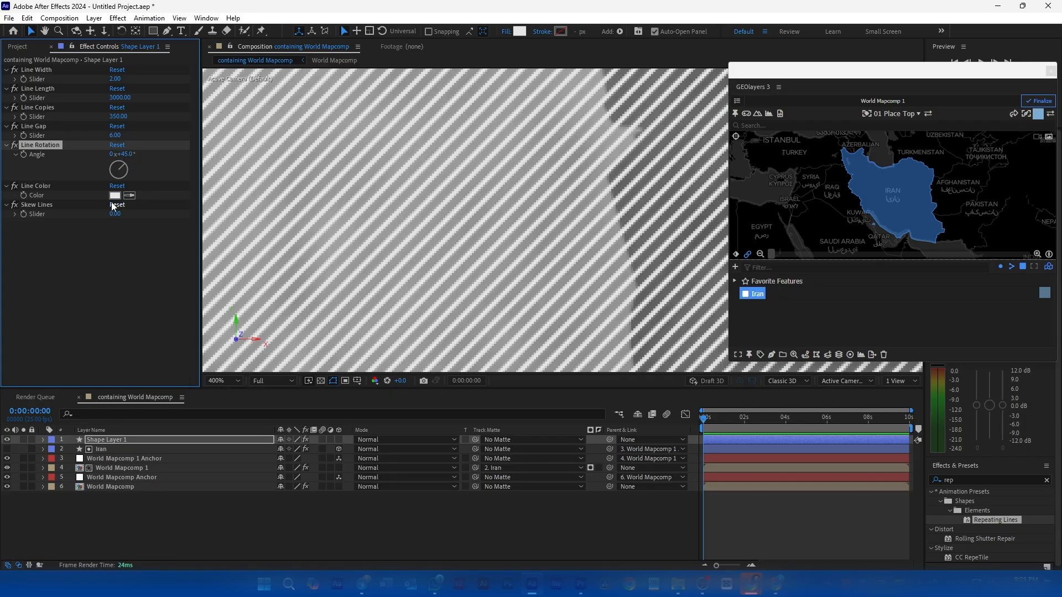
scroll(393, 171, down, 2)
scroll(386, 176, down, 6)
scroll(562, 222, up, 2)
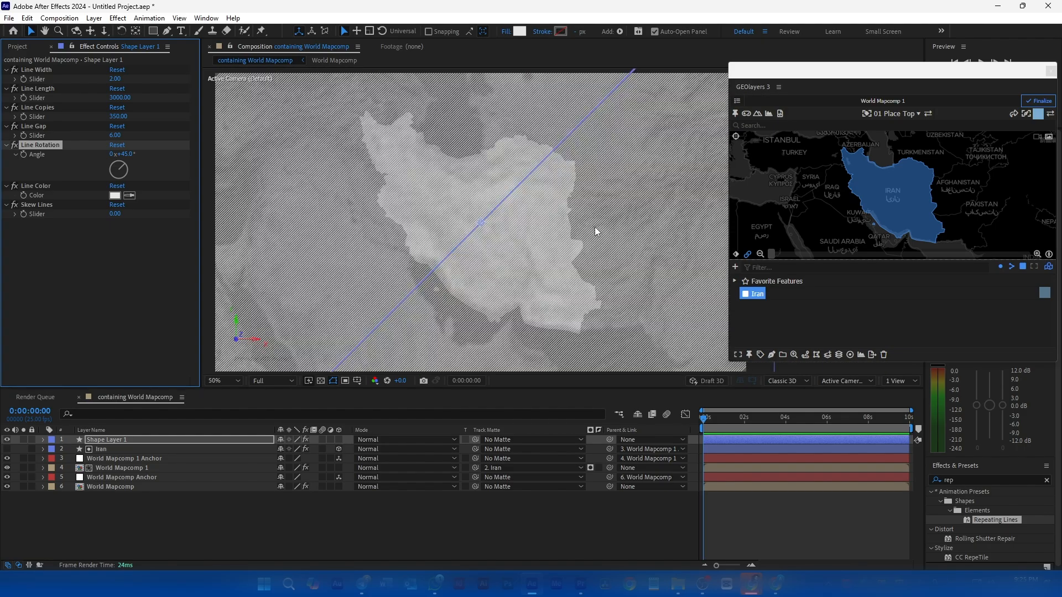
Darken the repeating lines' Line Color to 9% brightness (171717) and check the pattern over the map
click(115, 196)
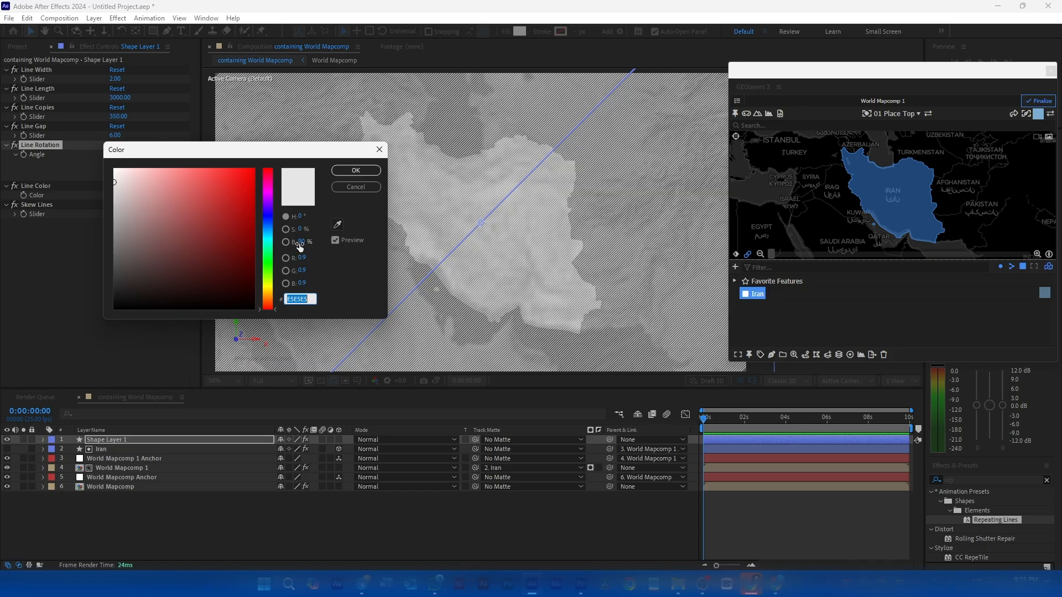
click(302, 242)
key(BackSpace)
text(9)
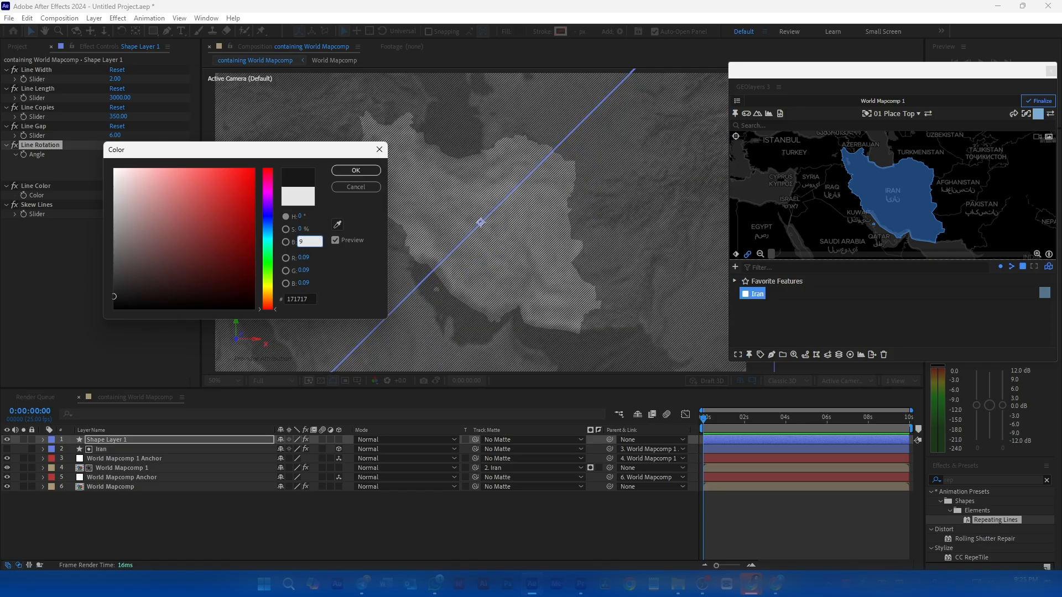
key(Return)
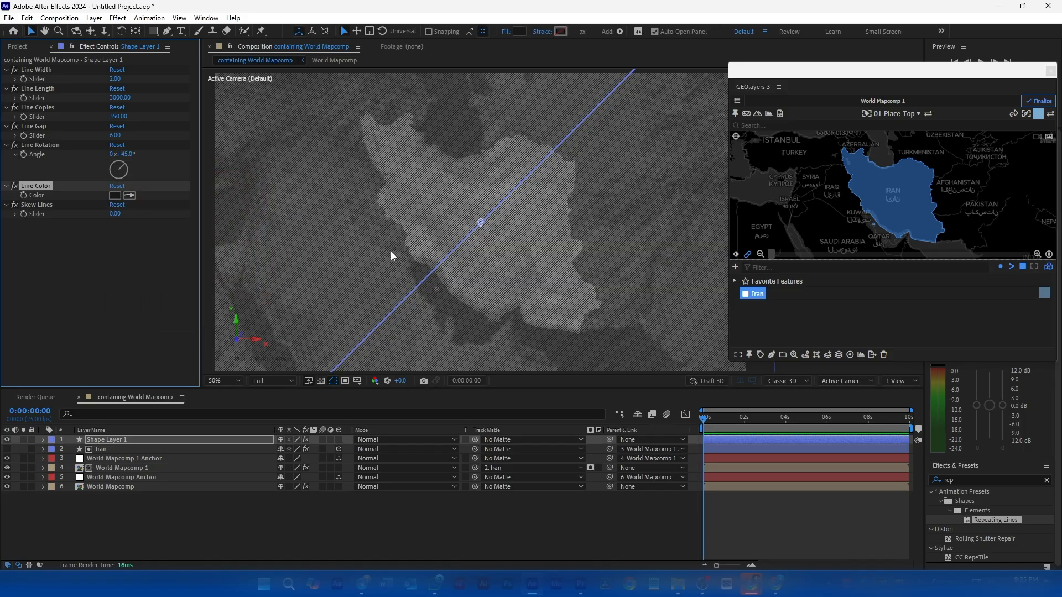
scroll(421, 226, down, 2)
scroll(534, 246, up, 2)
scroll(462, 195, down, 2)
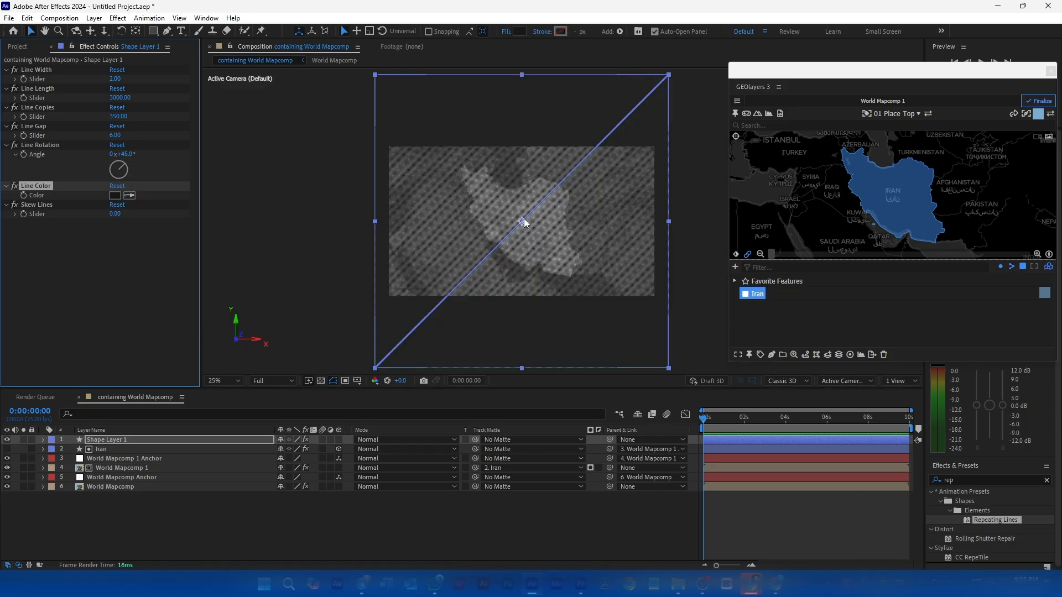
scroll(522, 233, up, 2)
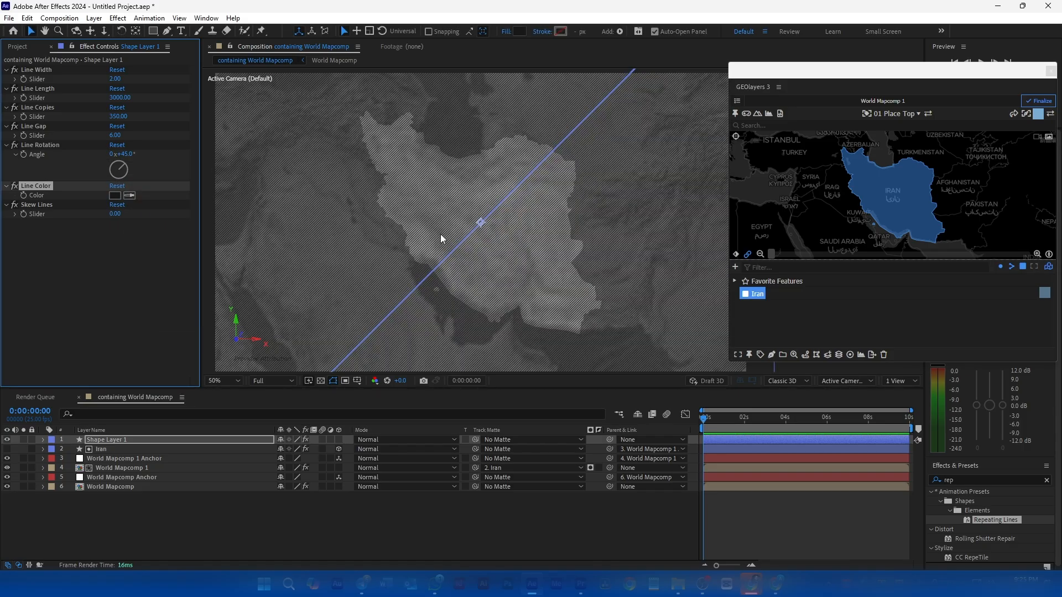
Lock and hide Shape Layer 1 so the Iran layer can be worked on
click(31, 439)
click(7, 440)
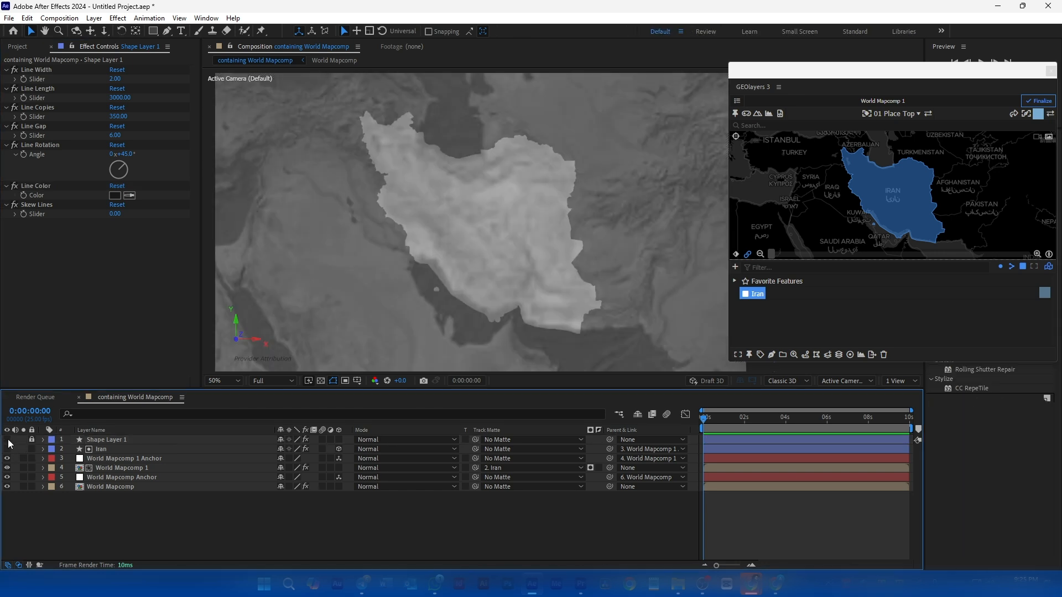
scroll(469, 218, up, 2)
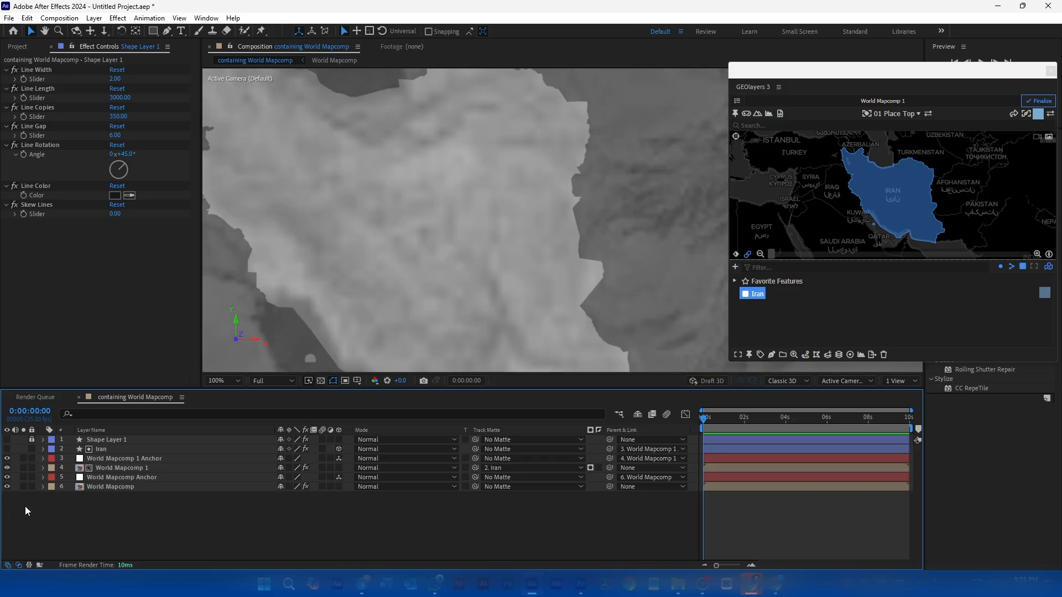
Duplicate the Iran layer and rename the copy as luma mat borther with map
click(114, 451)
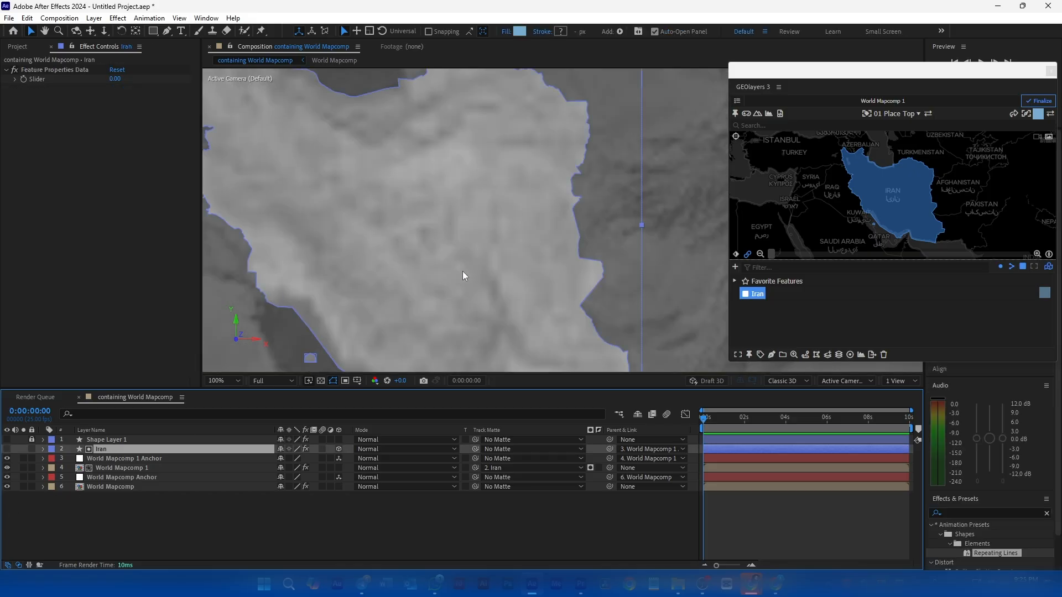
scroll(457, 275, down, 2)
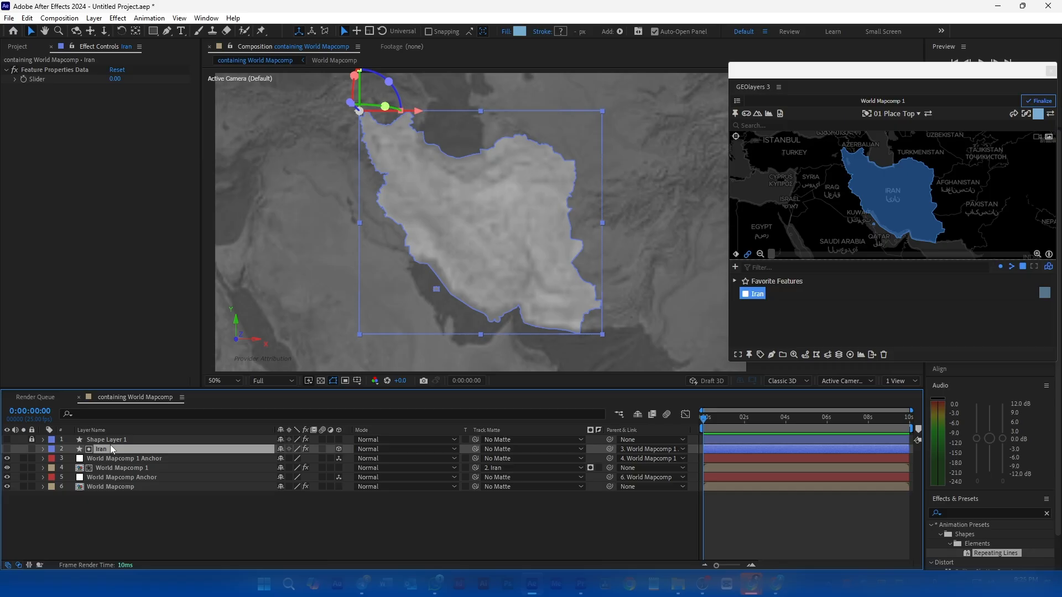
key(ctrl+d)
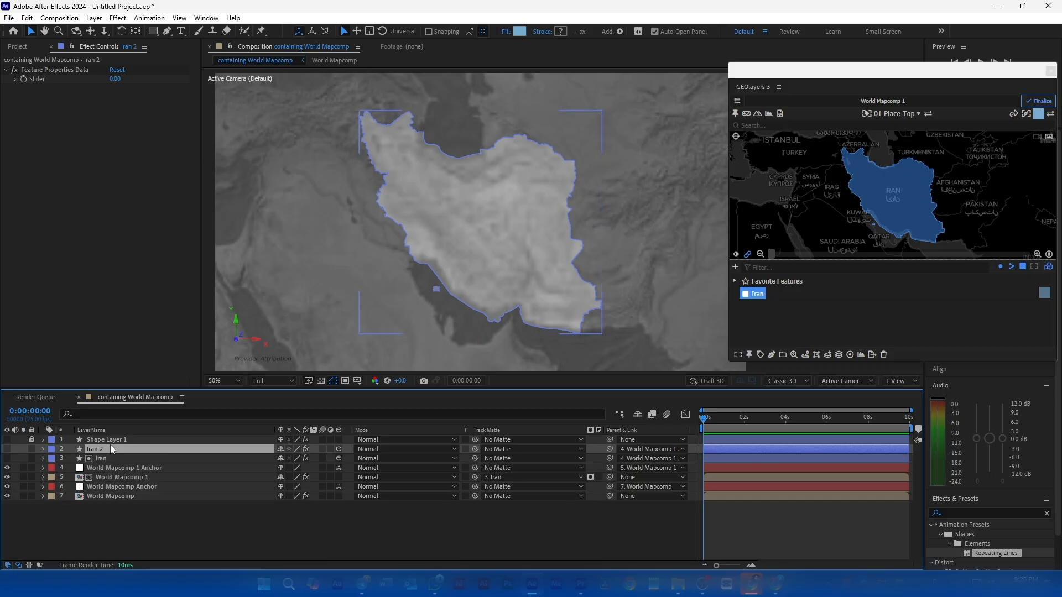
right_click(104, 449)
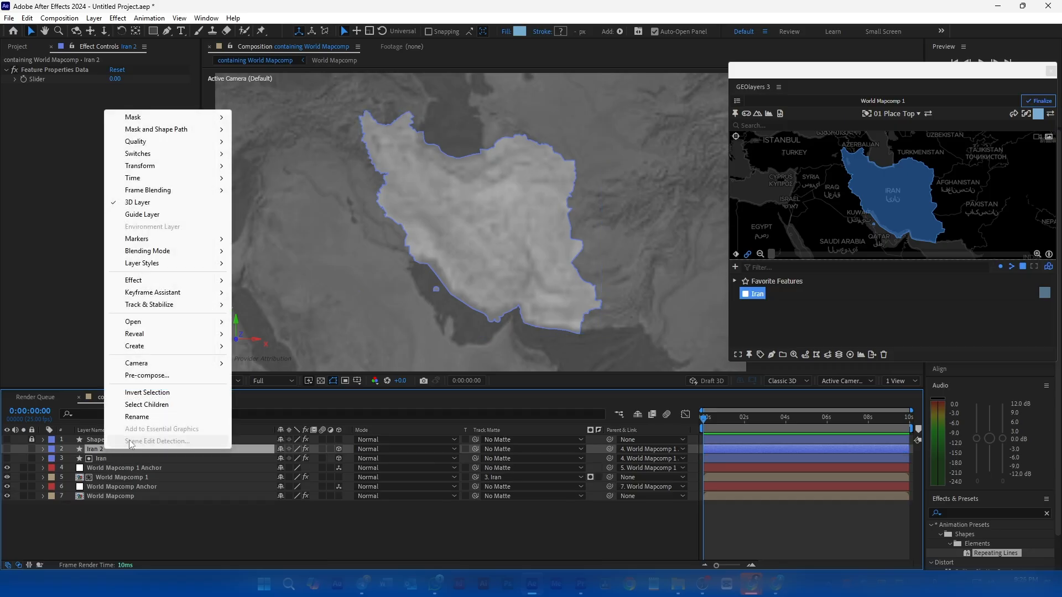
click(164, 419)
key(BackSpace)
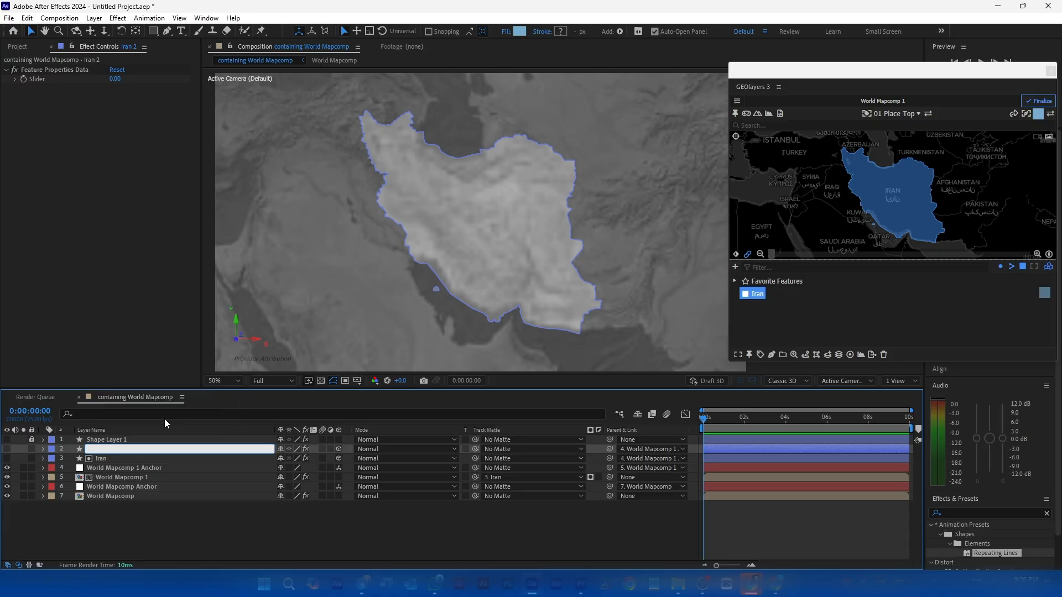
text(luma mat borther with map)
key(Return)
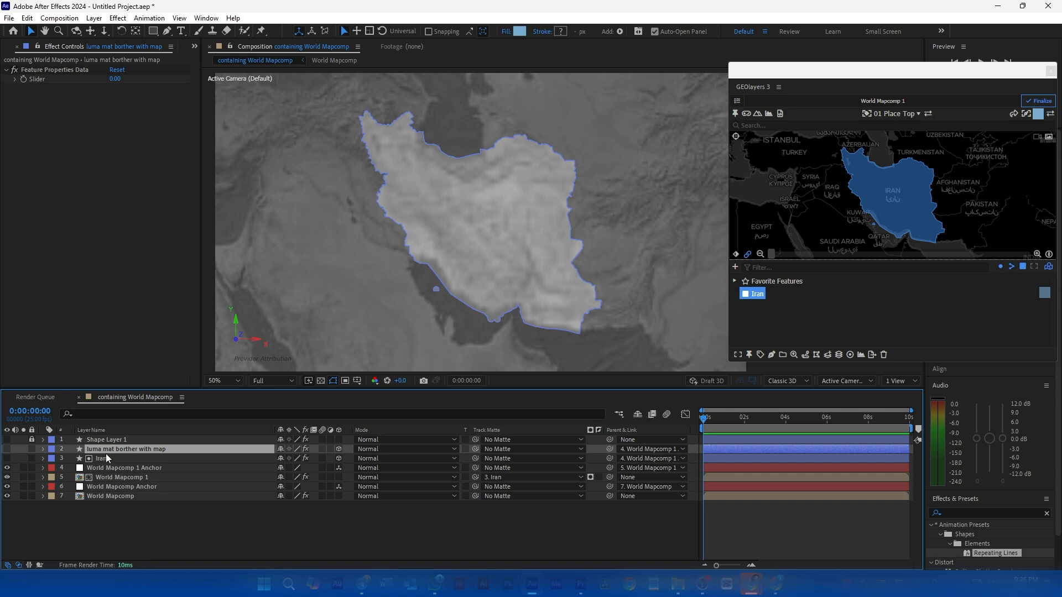
Add a stroke to the contents of the luma mat borther with map shape layer
click(559, 31)
click(357, 171)
click(43, 450)
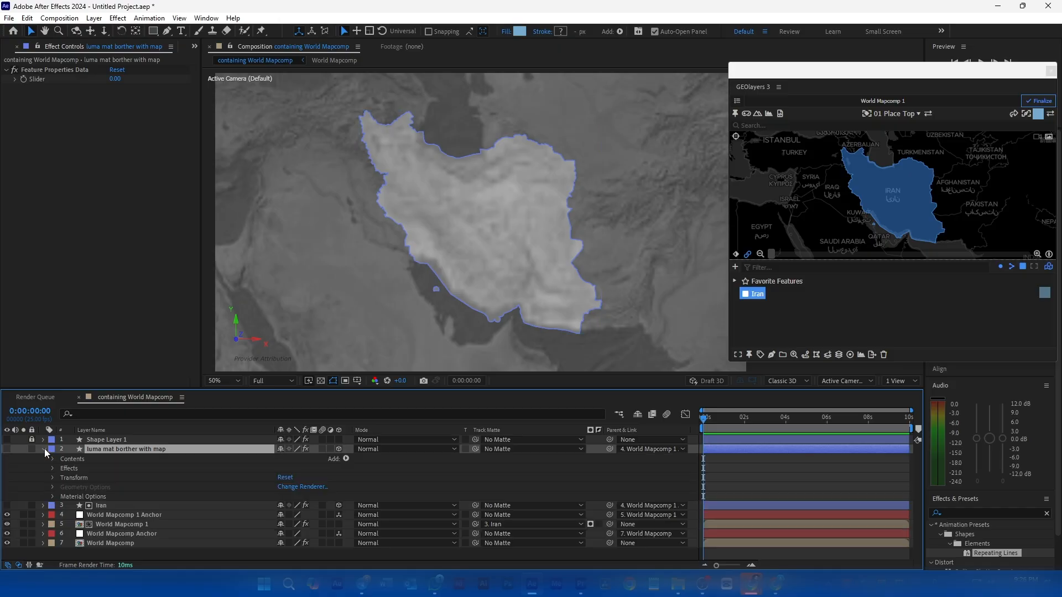
click(345, 459)
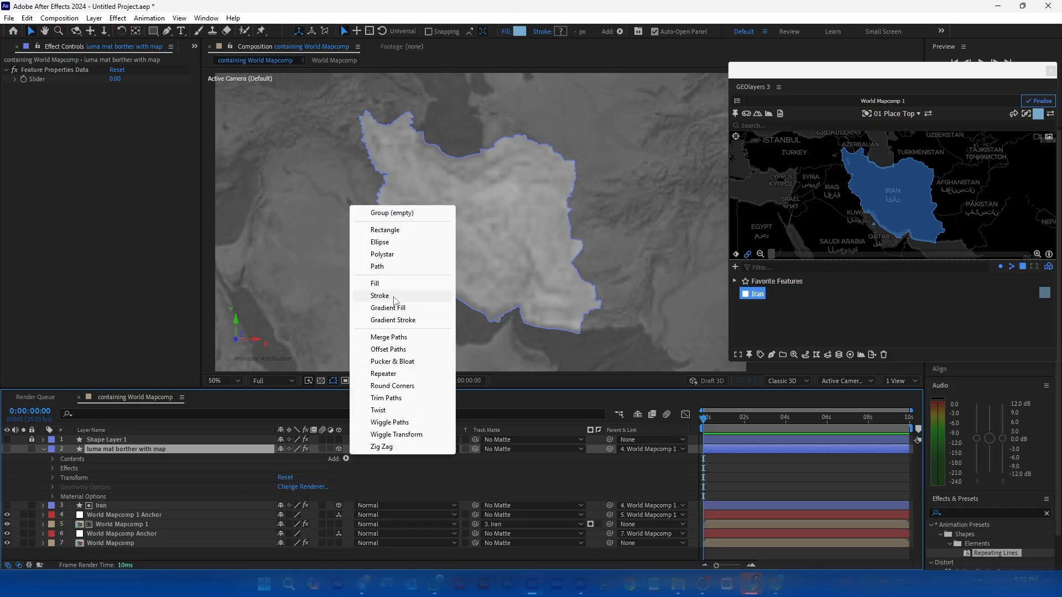
click(381, 361)
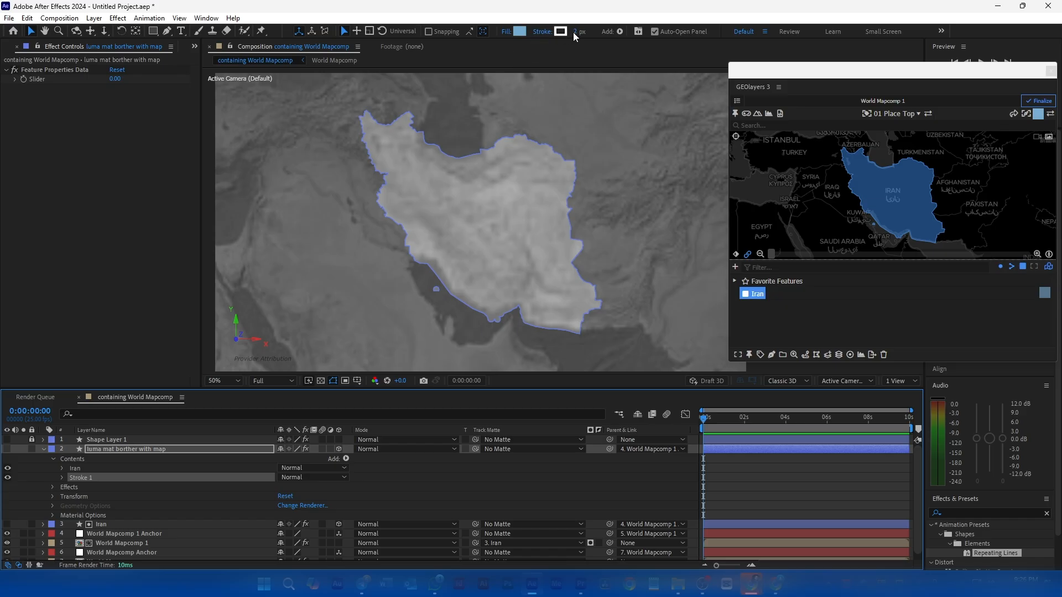
Make the luma mat borther with map layer visible and widen its stroke to 269 px
drag(573, 34, 619, 31)
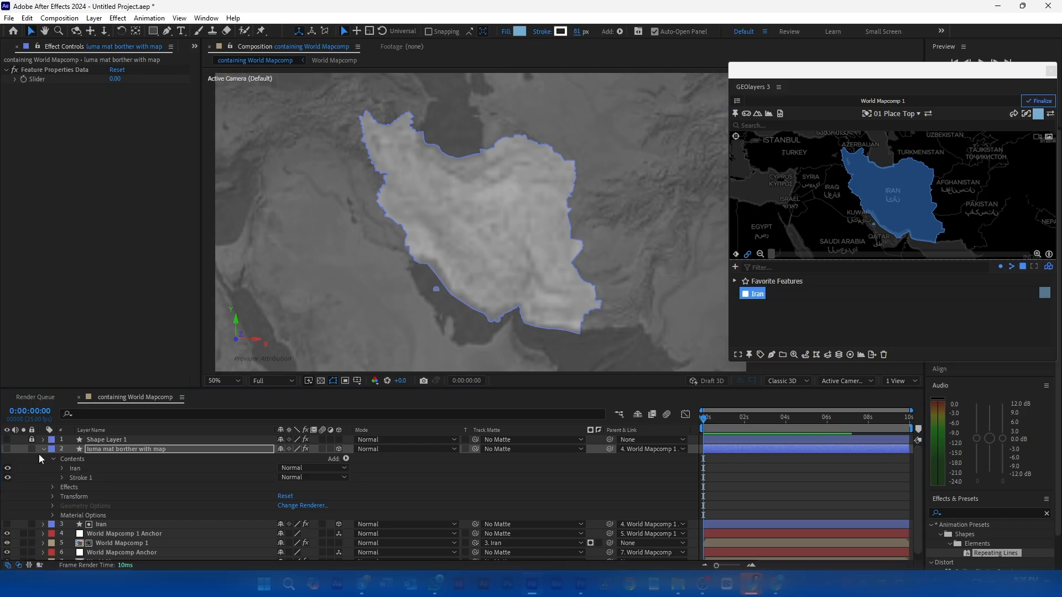
click(7, 450)
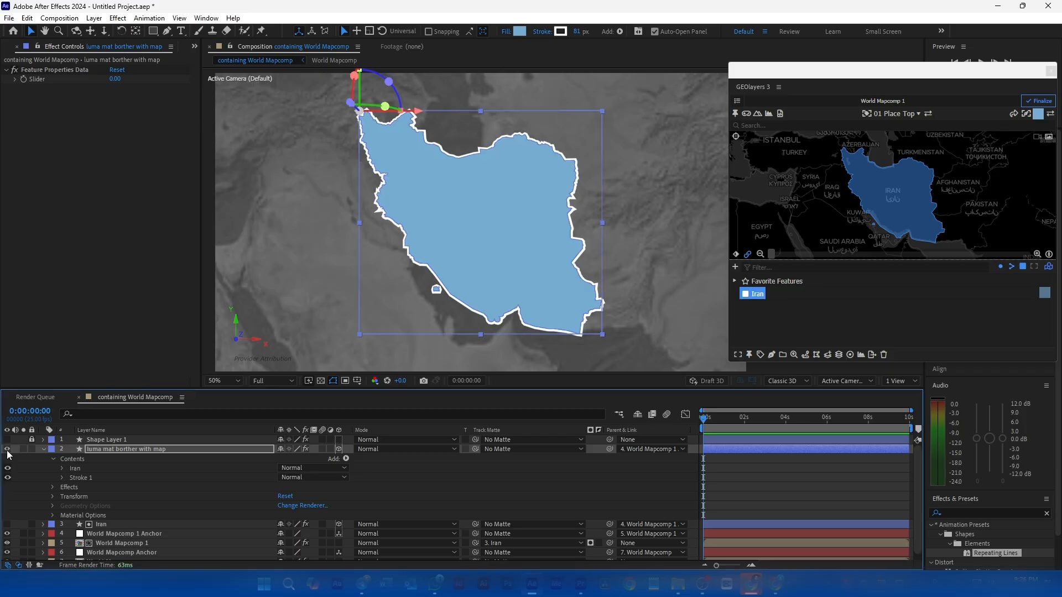
drag(578, 31, 616, 33)
scroll(599, 180, up, 3)
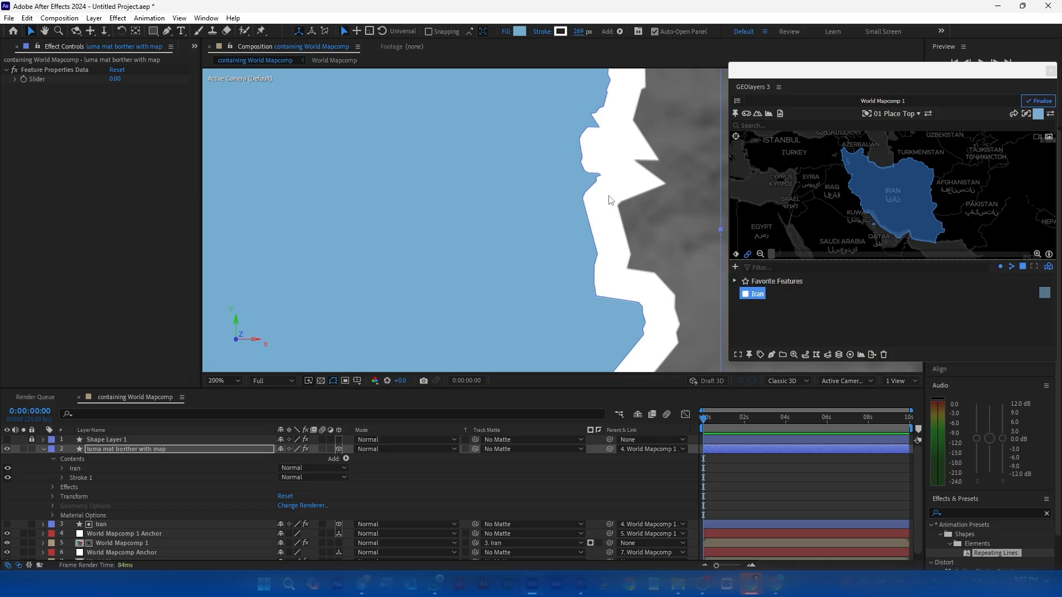
Change the Line Join of Stroke 1 to Round Join and check the outline around Iran
click(61, 478)
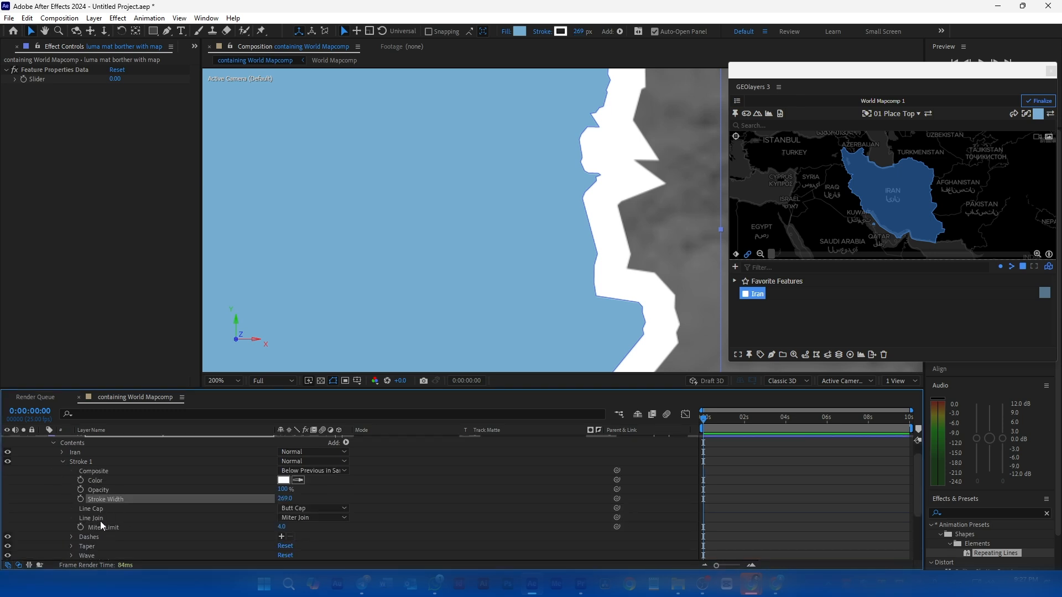
click(346, 517)
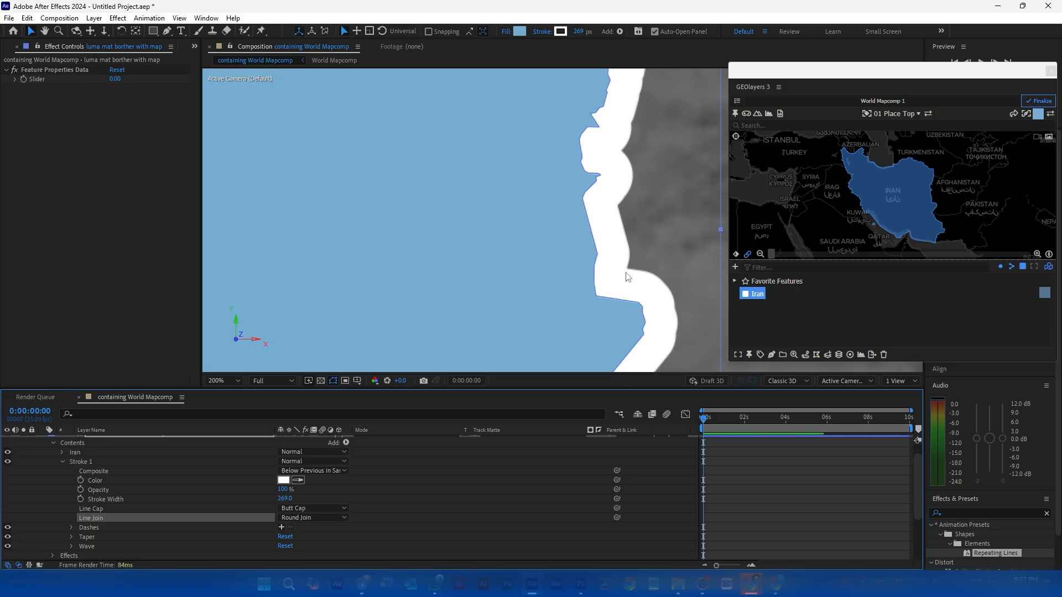
scroll(371, 260, down, 1)
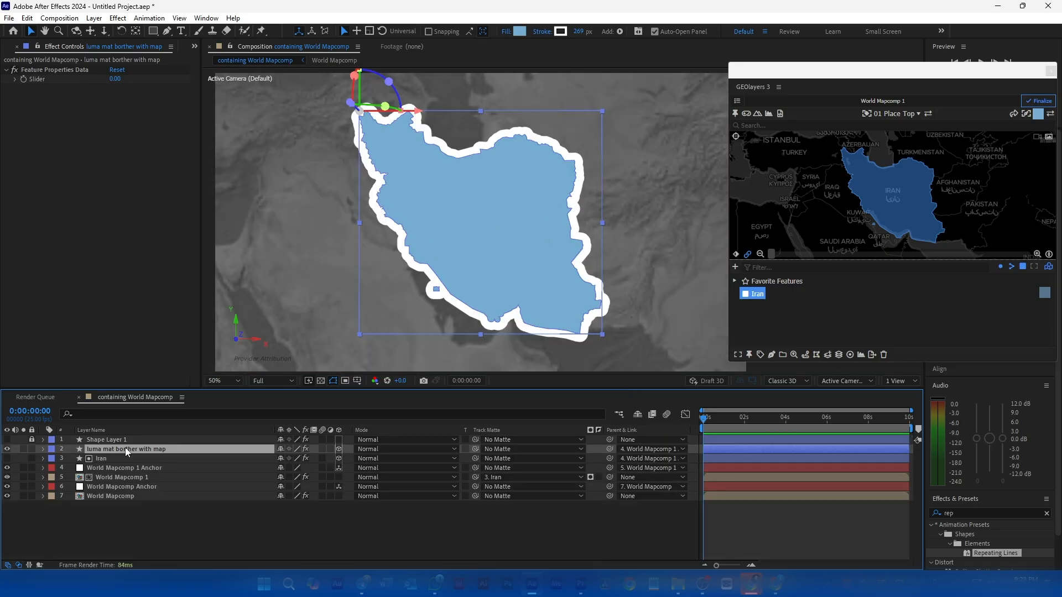
Keep the matte layer's stroke white (FFFFFF) and set its fill color to black (000000)
click(561, 31)
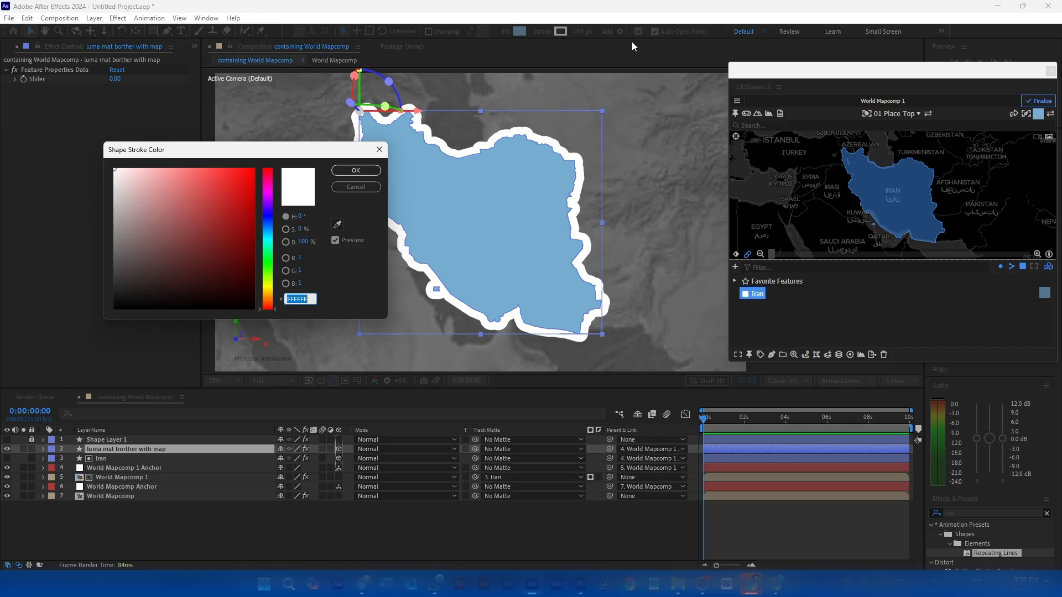
click(356, 170)
click(520, 31)
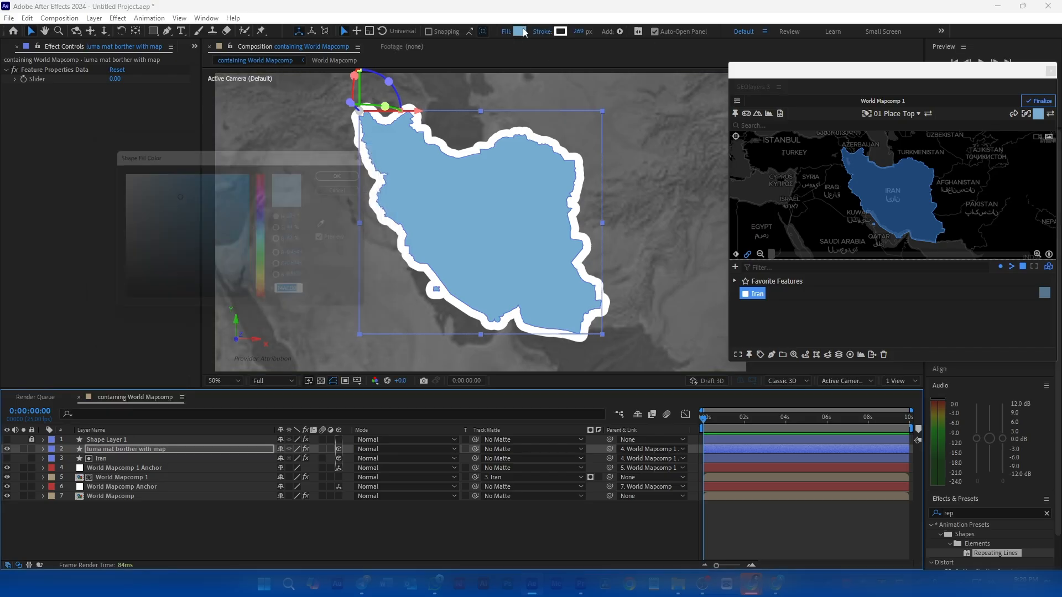
drag(300, 244, 163, 246)
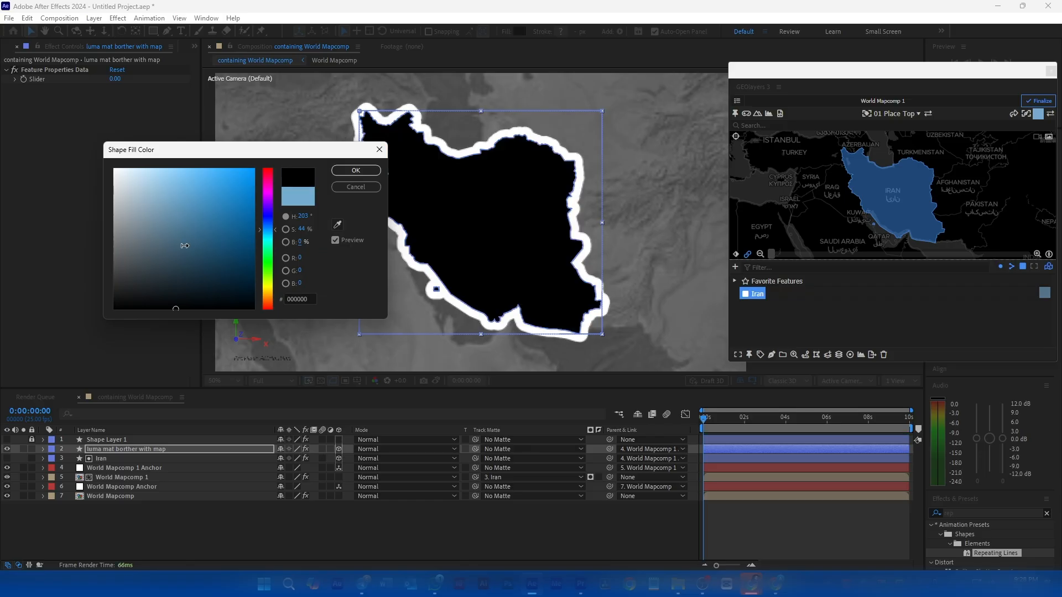
click(356, 170)
key(comma)
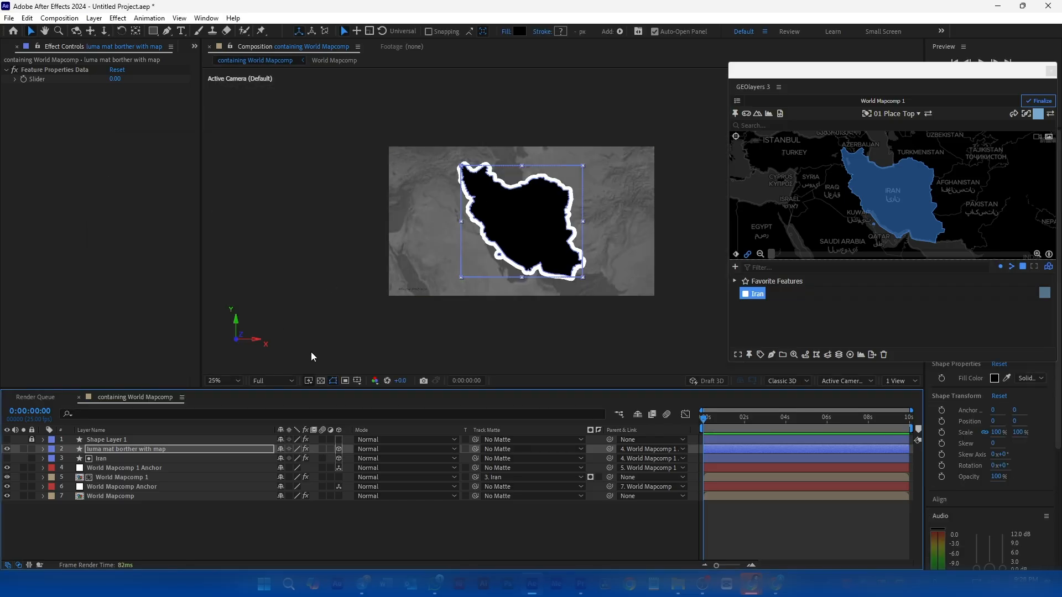
Unlock and show Shape Layer 1, and assign luma mat borther with map as its track matte
click(141, 442)
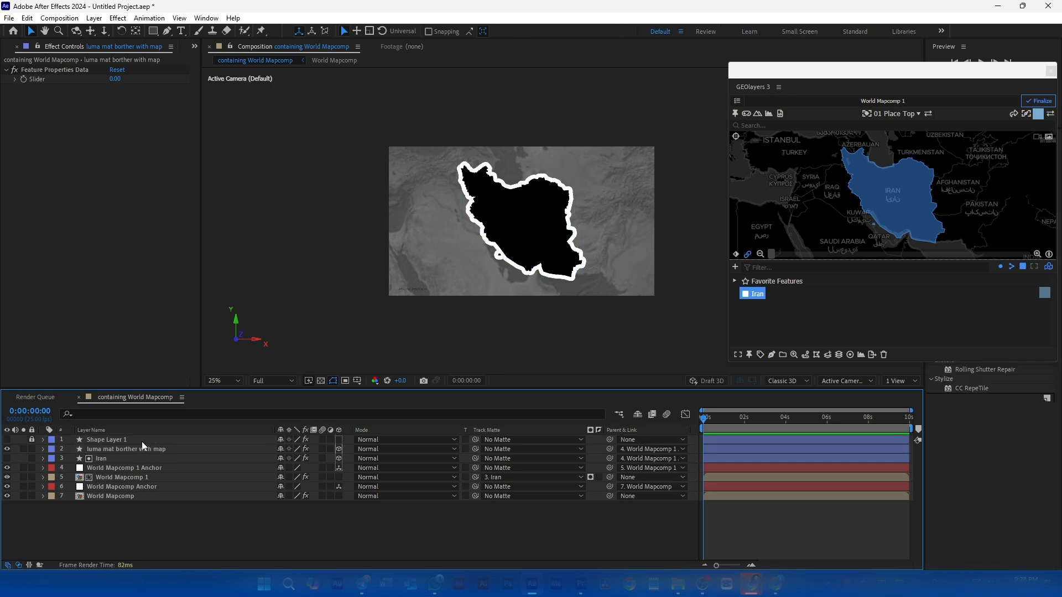
click(7, 441)
click(110, 441)
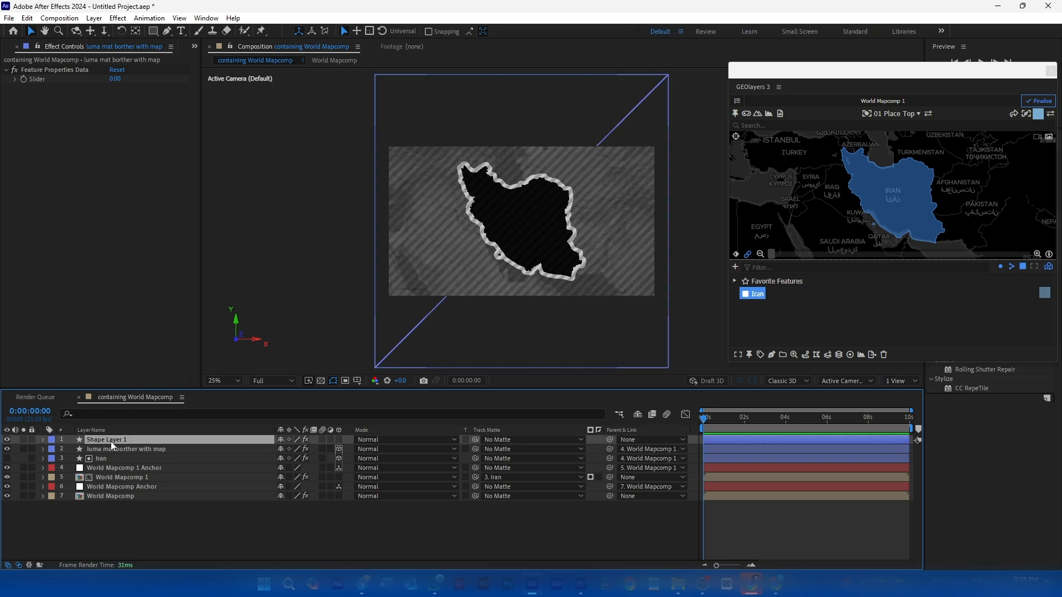
drag(474, 441, 211, 446)
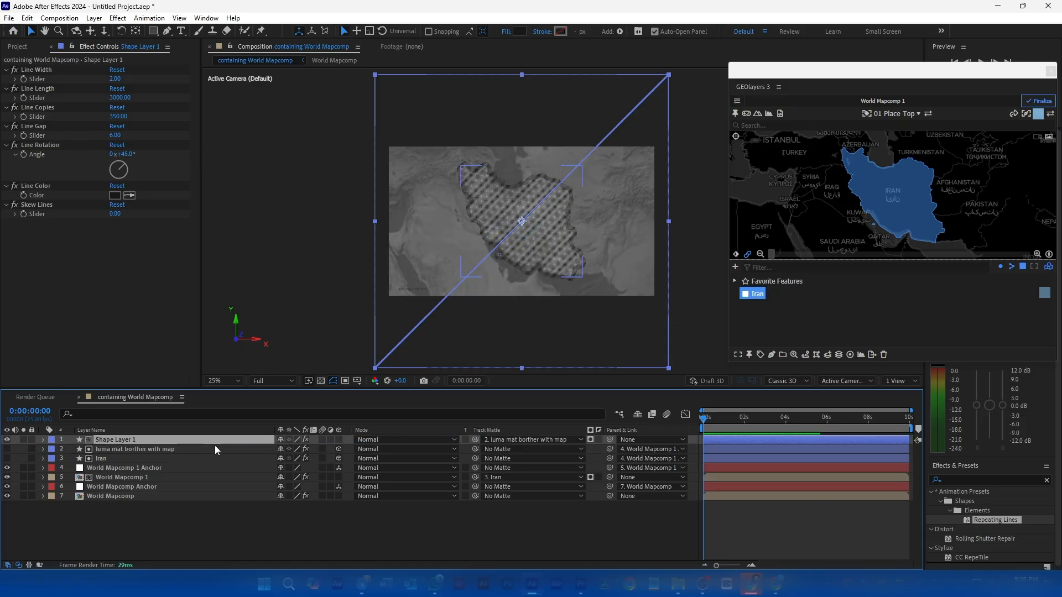
scroll(557, 198, up, 4)
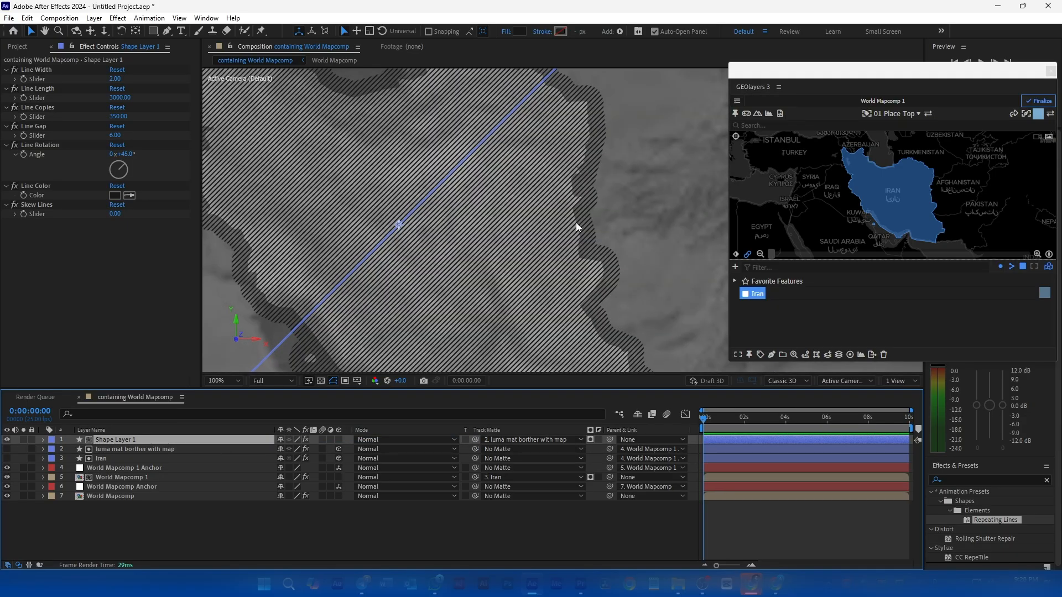
scroll(576, 227, up, 2)
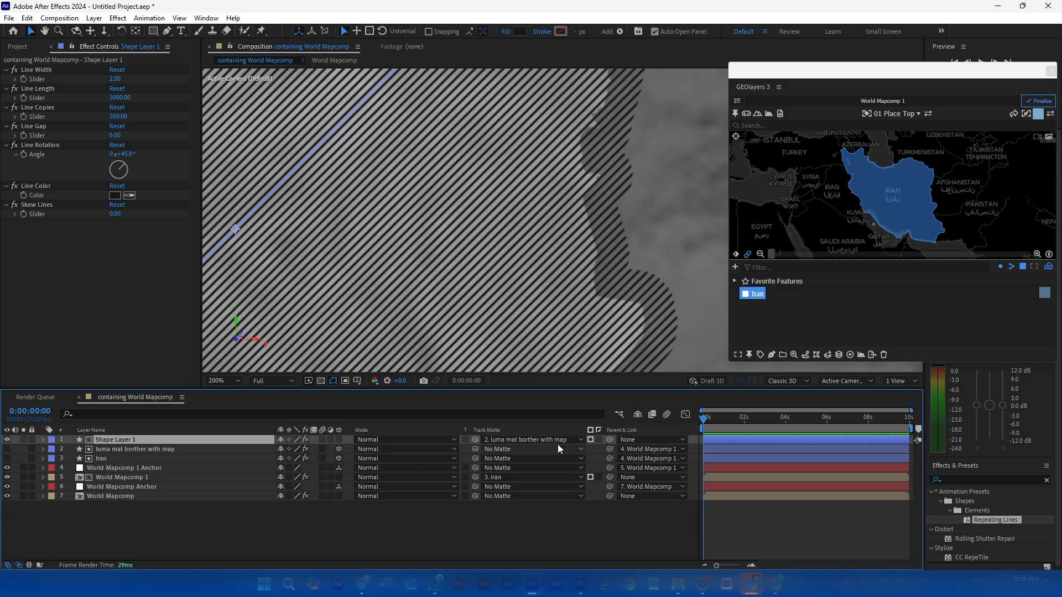
Switch Shape Layer 1's track matte from alpha to luma and inspect the striped border around Iran
click(590, 440)
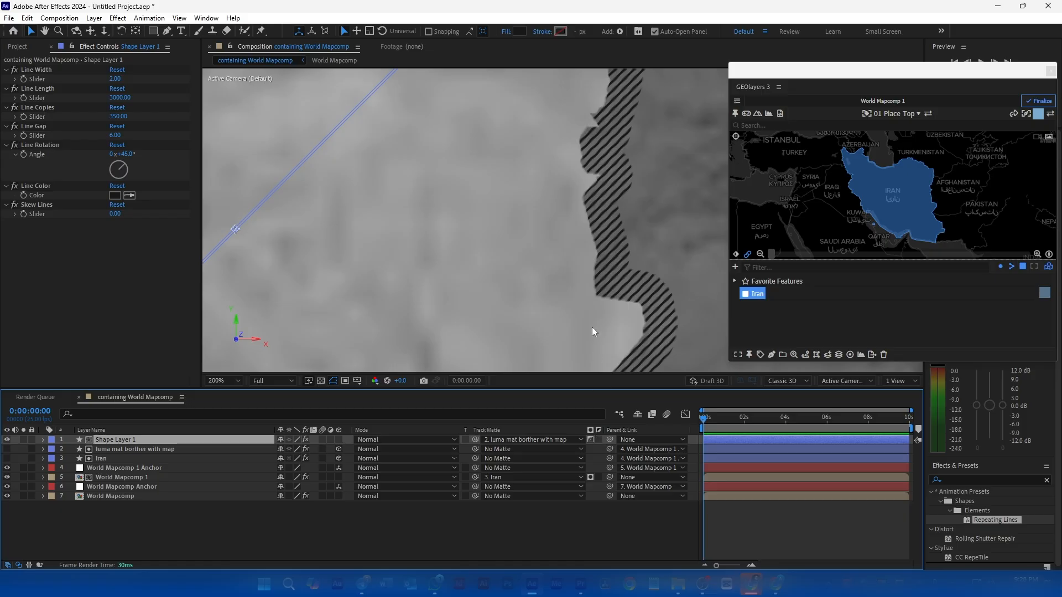
scroll(602, 201, up, 2)
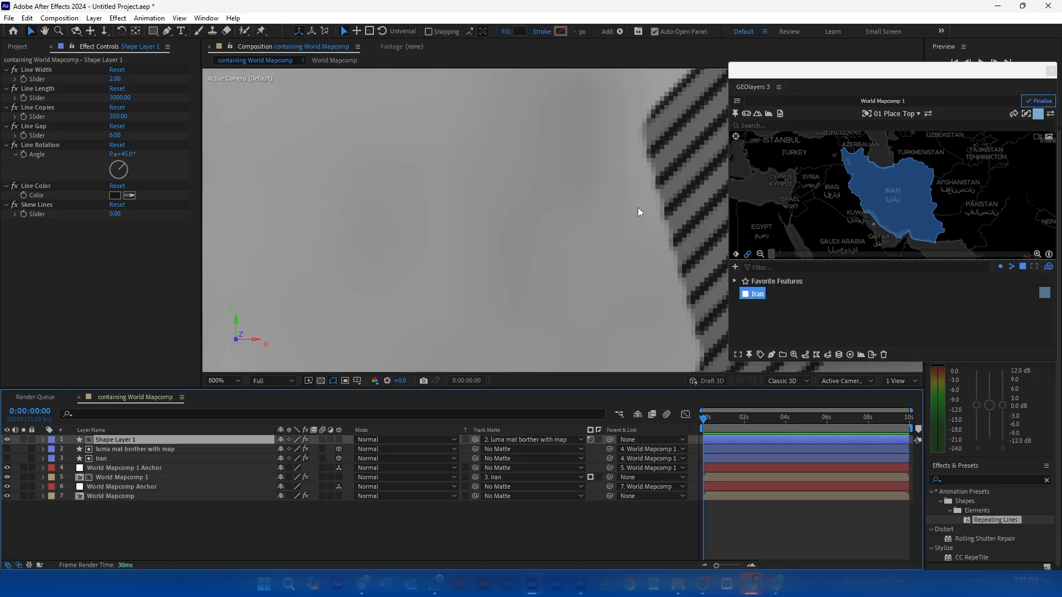
scroll(529, 251, down, 6)
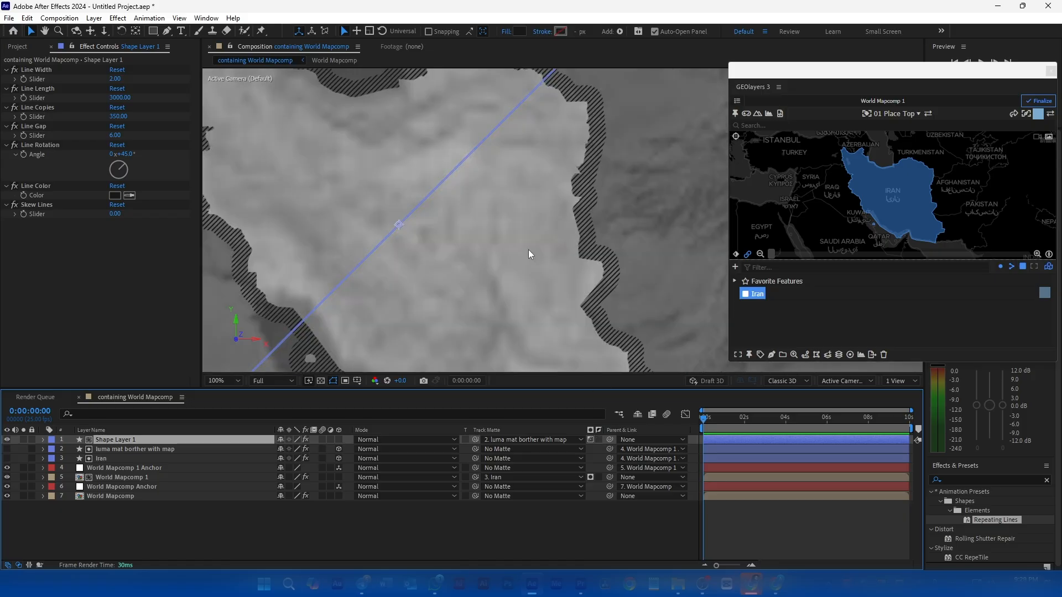
Widen the stroke of the luma mat borther with map layer to 288 px
click(463, 283)
mouse_move(579, 36)
mouse_down()
mouse_move(616, 36)
mouse_move(591, 34)
mouse_up()
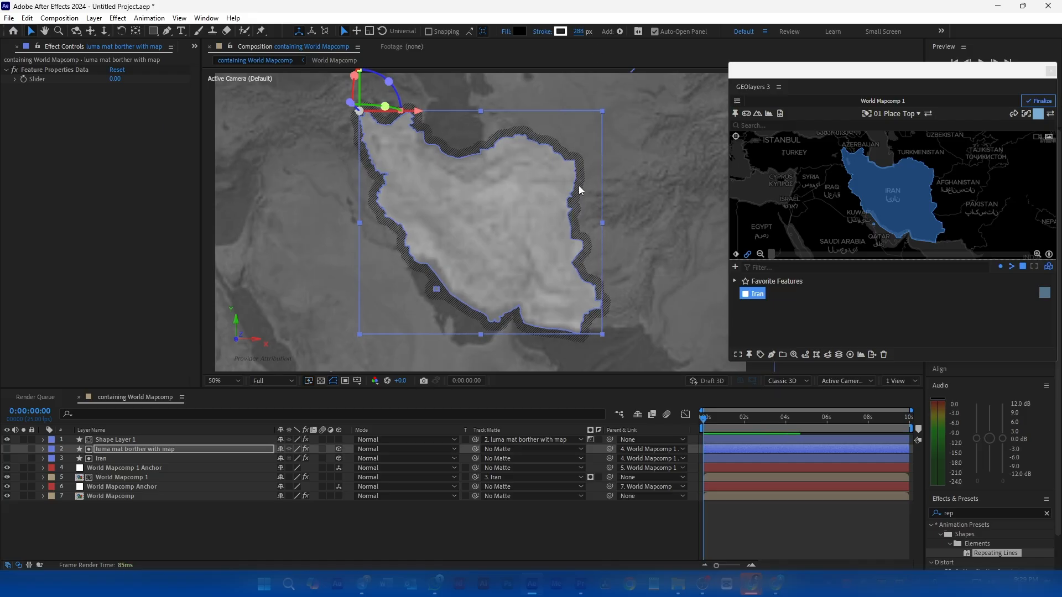
Set the blending mode of the luma mat borther with map layer to Multiply and deselect the layer
scroll(578, 184, up, 6)
scroll(543, 257, down, 2)
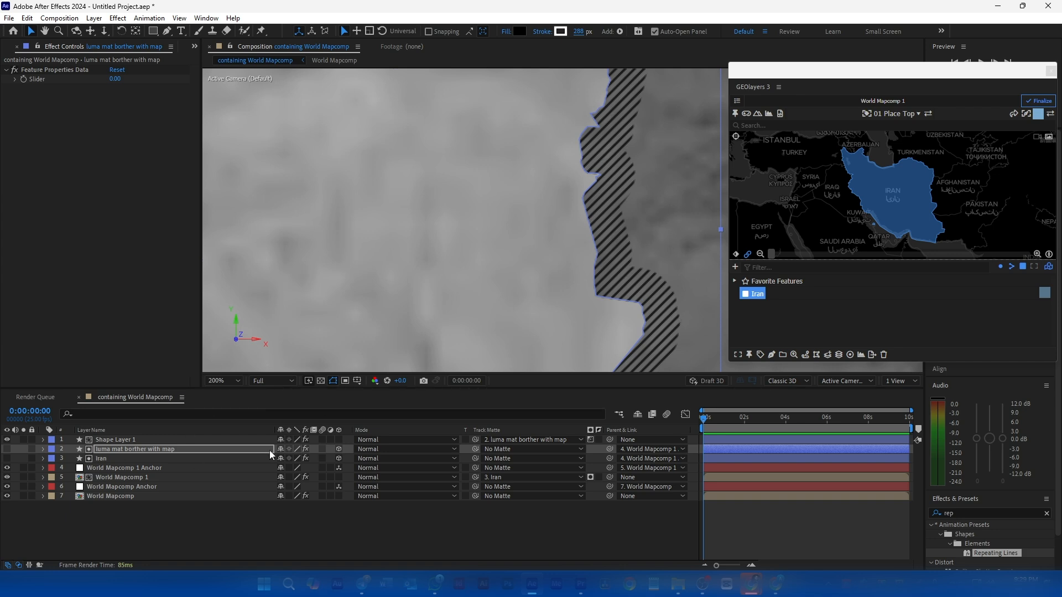
click(453, 449)
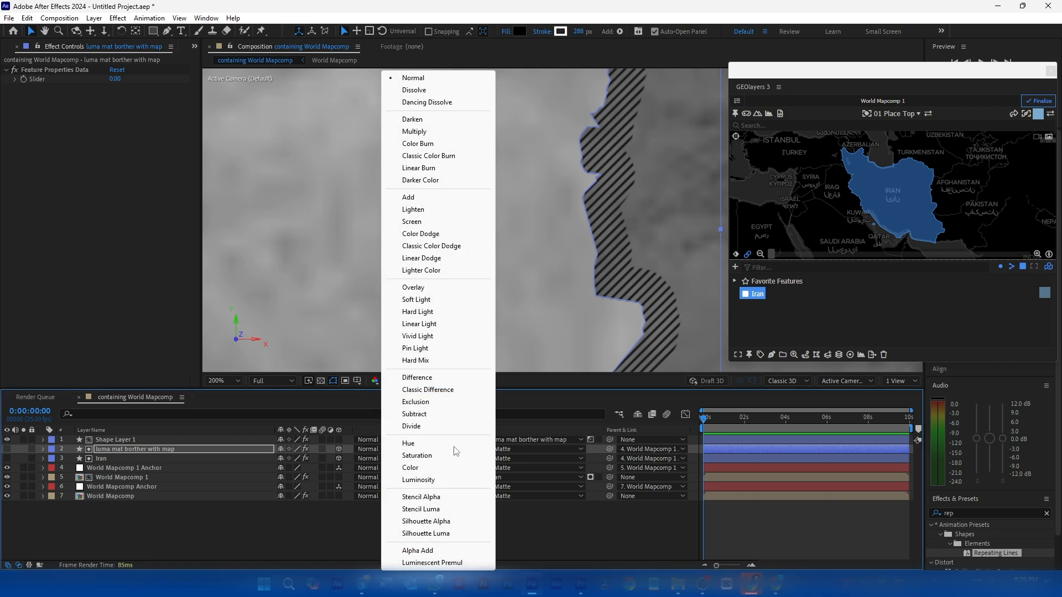
click(457, 288)
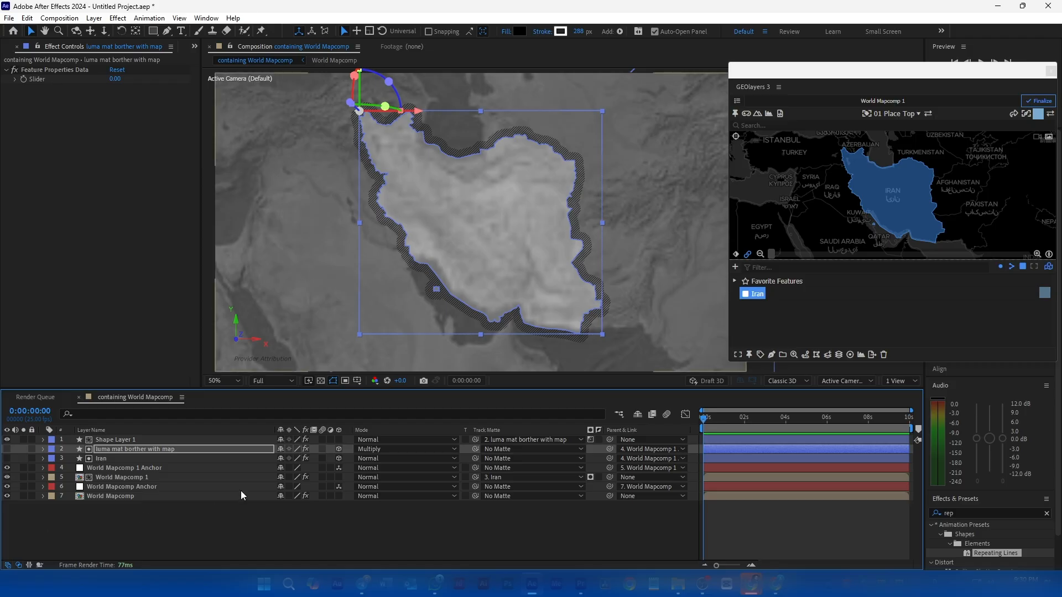
click(177, 508)
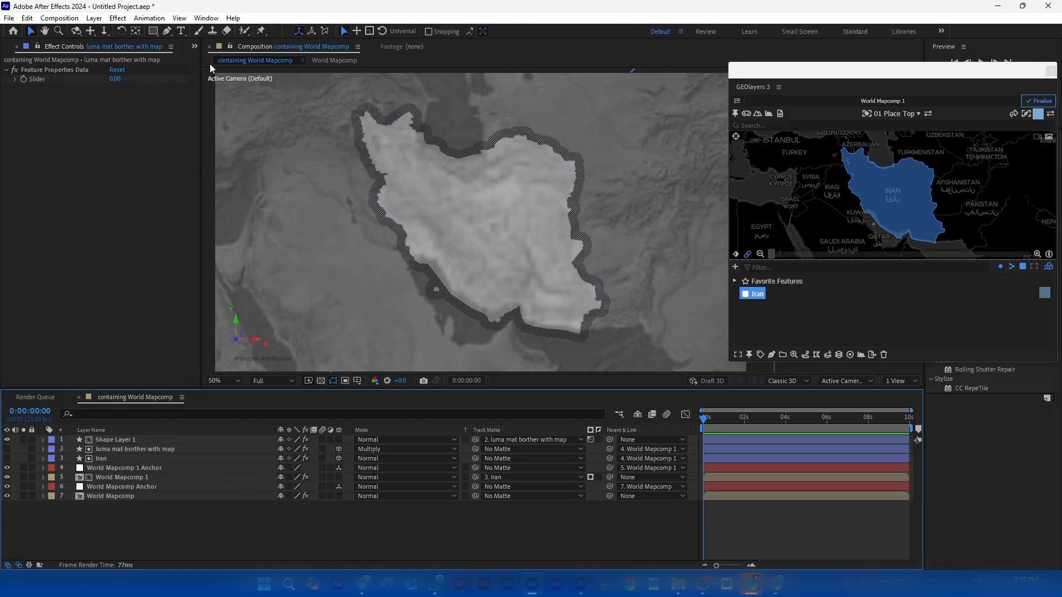
Add the text IRAN over the highlighted country as a new text layer
key(ctrl+t)
click(450, 201)
text(iran)
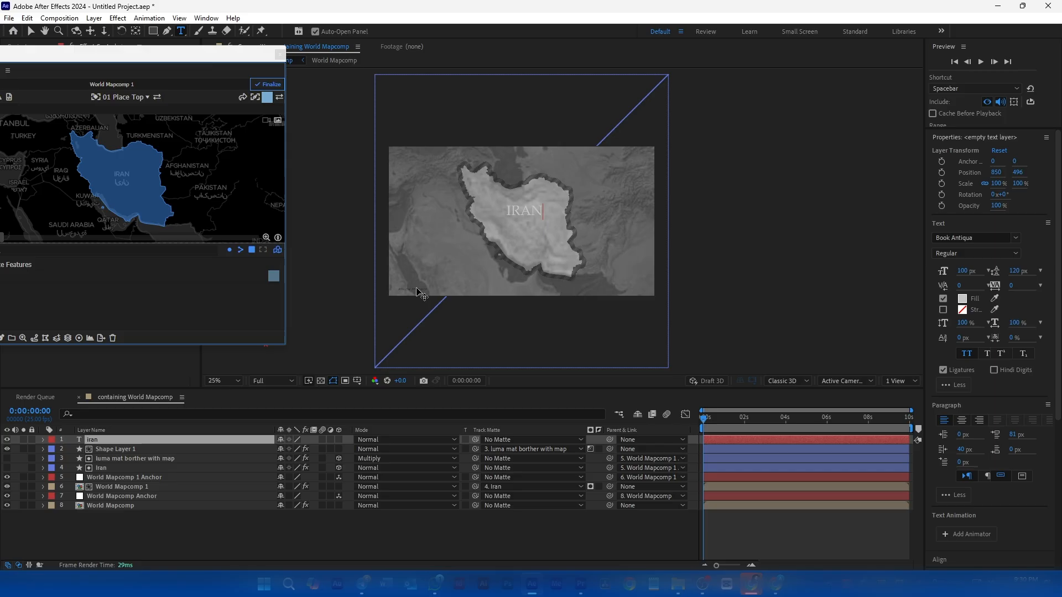
Scale the IRAN text layer to 199% and remove any stray letter so it reads IRAN
text(s)
click(121, 442)
key(s)
drag(293, 455, 340, 457)
click(583, 207)
key(BackSpace)
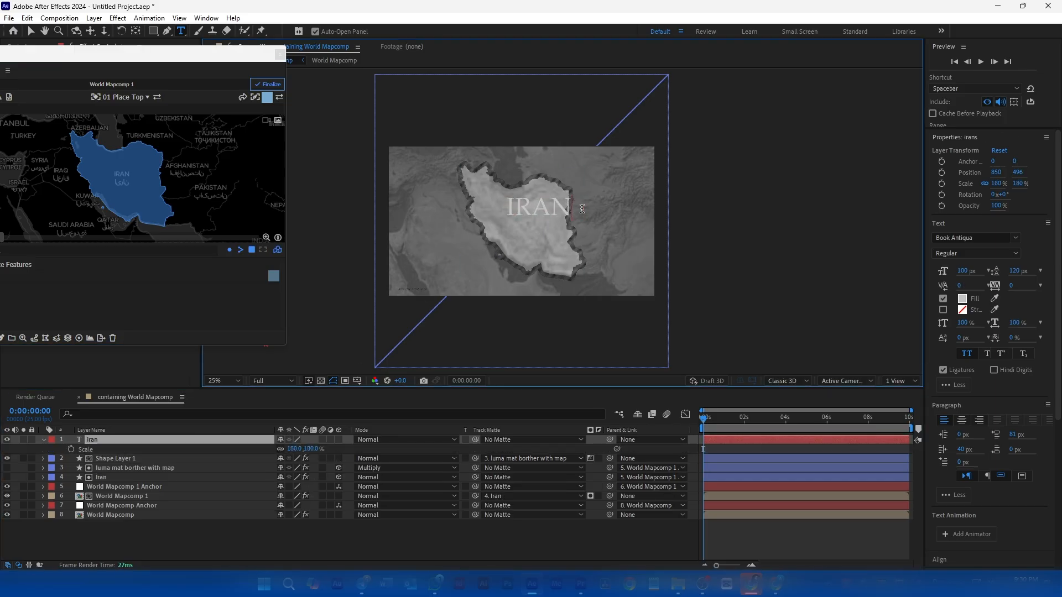
drag(293, 450, 304, 449)
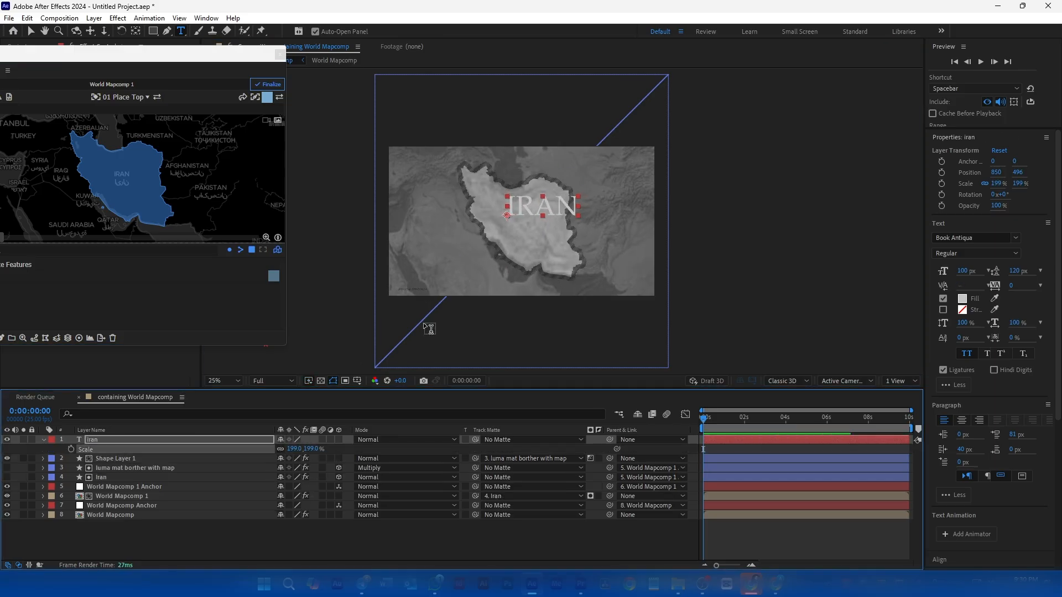
Rotate the IRAN text to 47° and set its position to 749, 424 so it runs diagonally across the country
key(p)
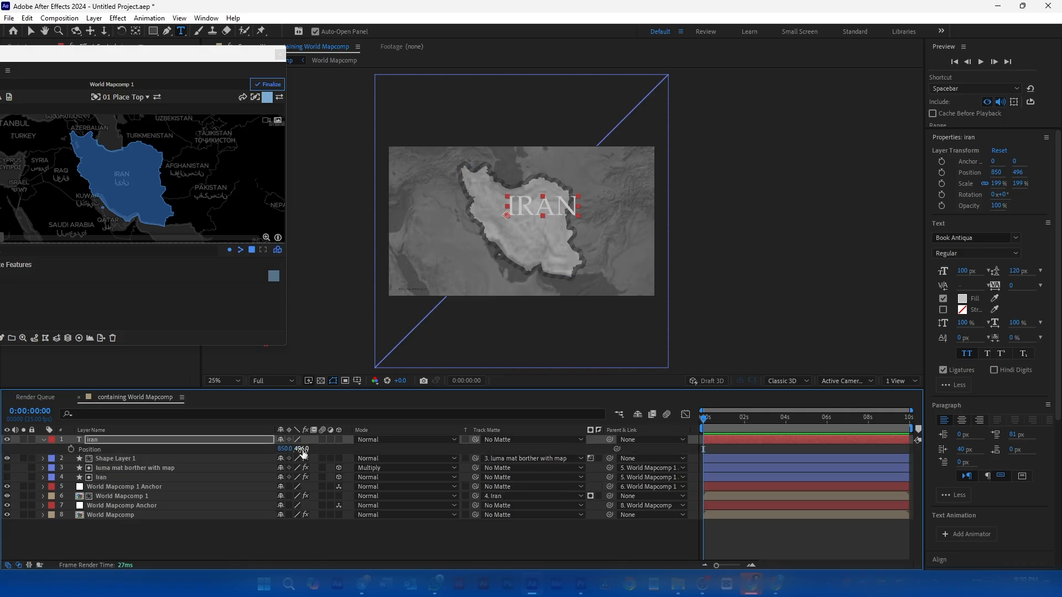
drag(300, 449, 367, 452)
drag(284, 449, 218, 447)
key(r)
drag(295, 449, 187, 464)
key(p)
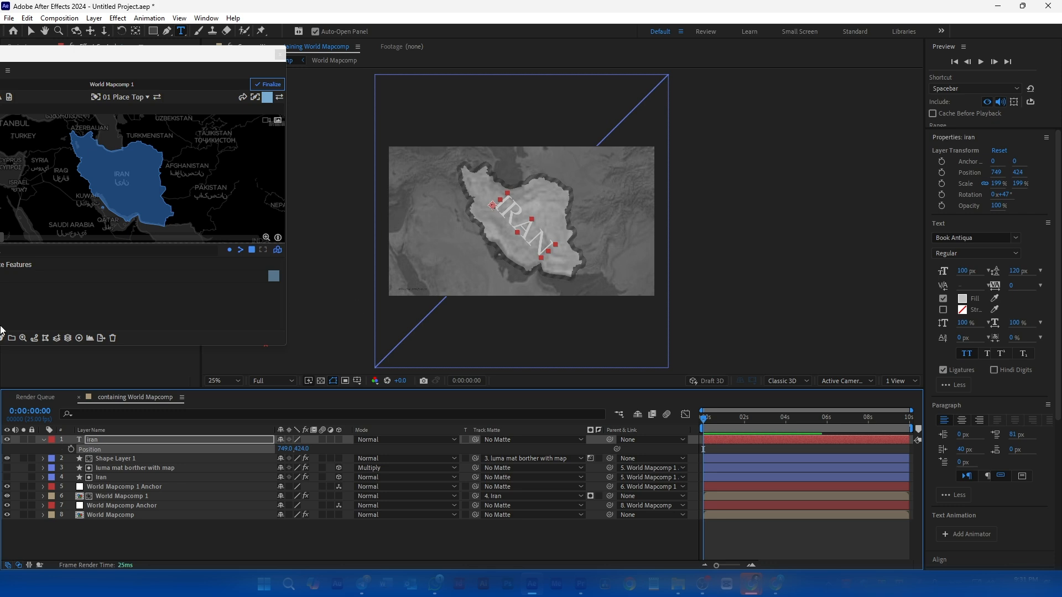
Nudge the rotated IRAN text to position 743, 412 and collapse its layer properties
click(31, 30)
scroll(563, 220, up, 2)
drag(474, 207, 472, 203)
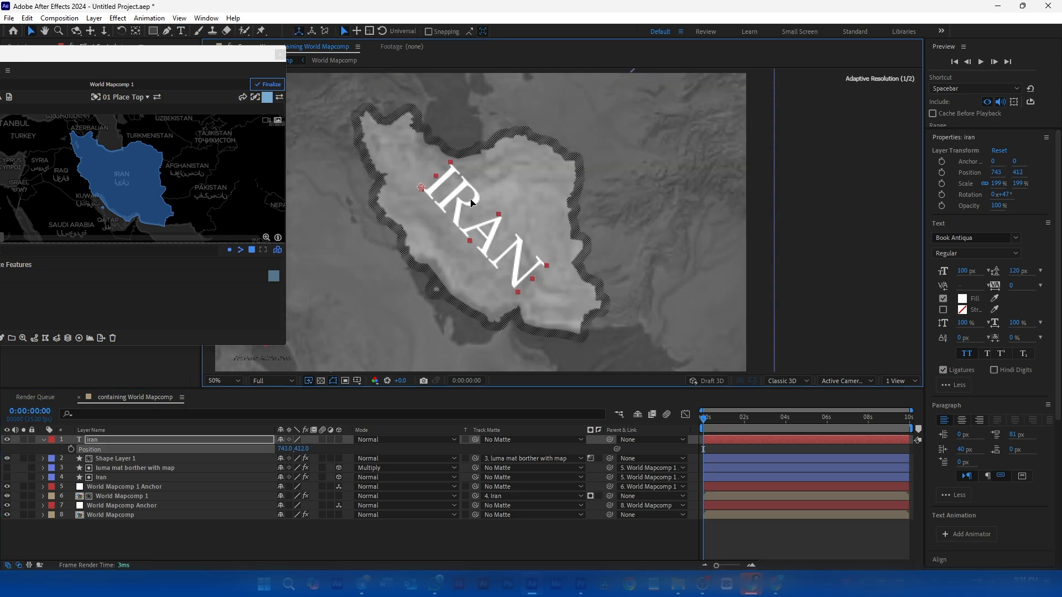
scroll(562, 201, up, 4)
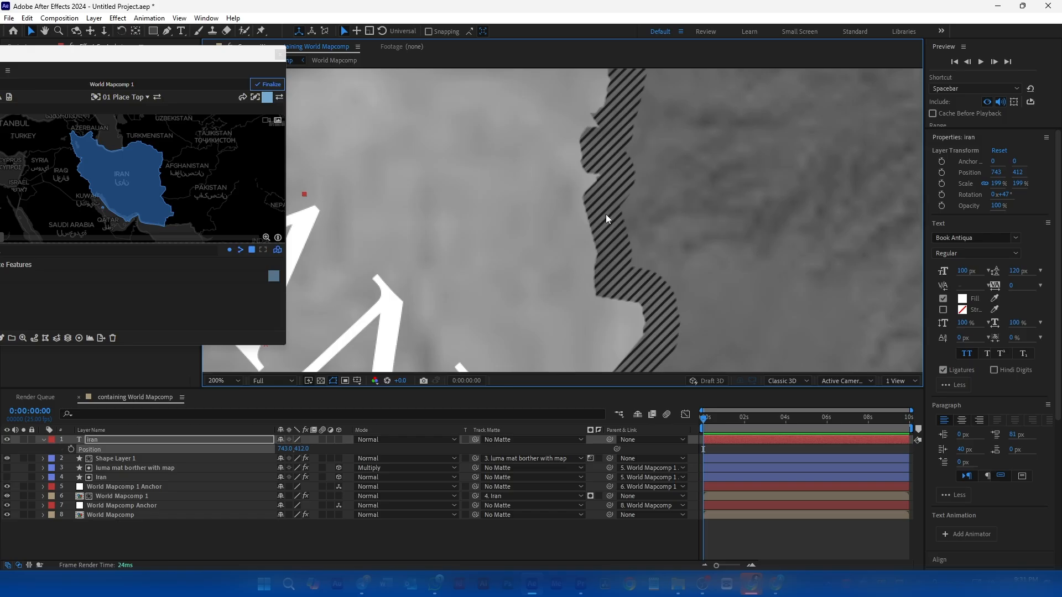
scroll(581, 277, down, 4)
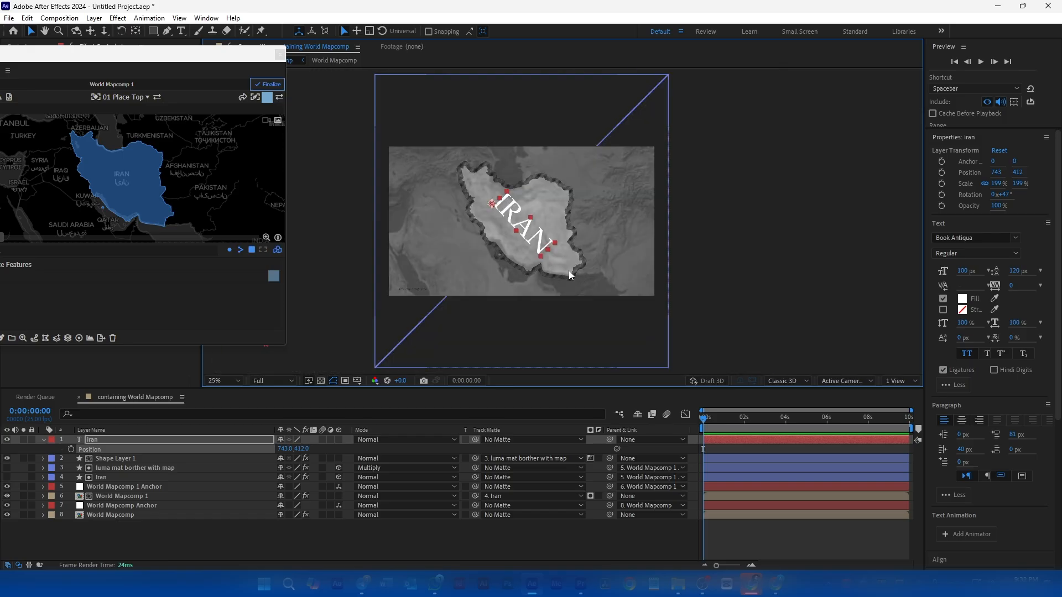
click(44, 440)
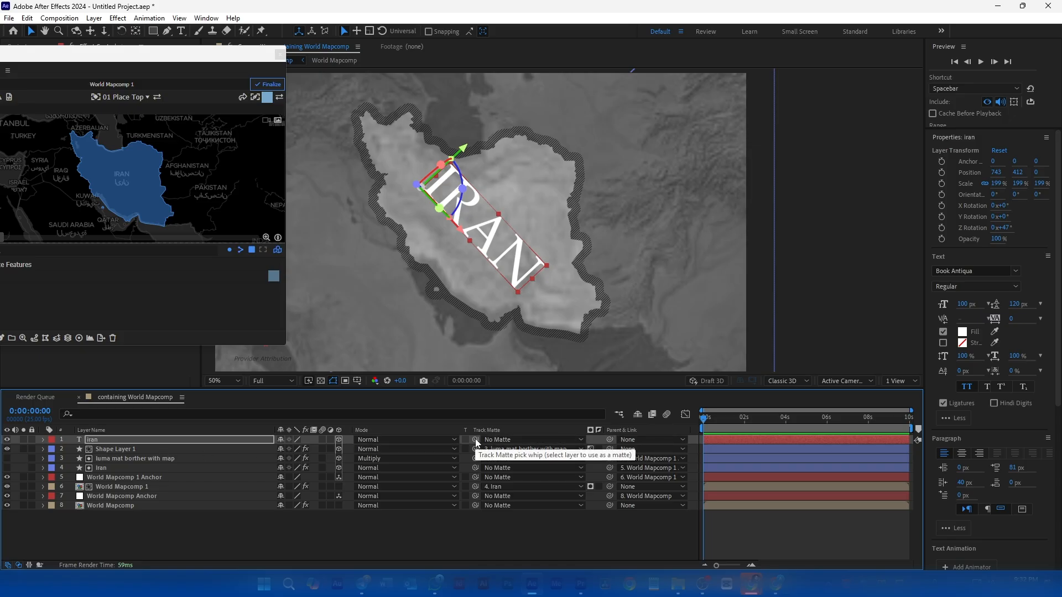
drag(476, 440, 304, 494)
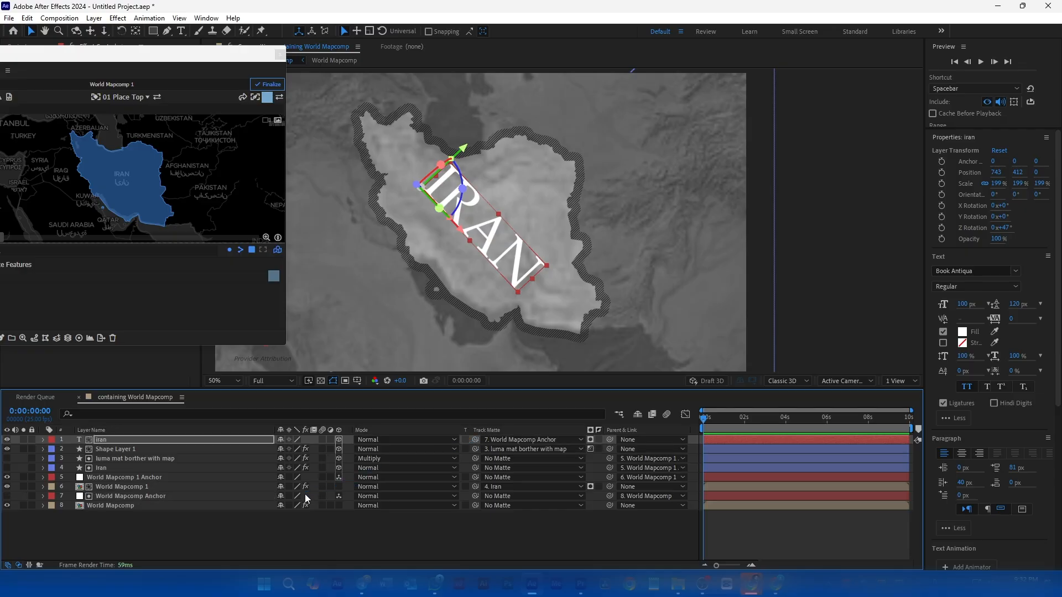
key(Delete)
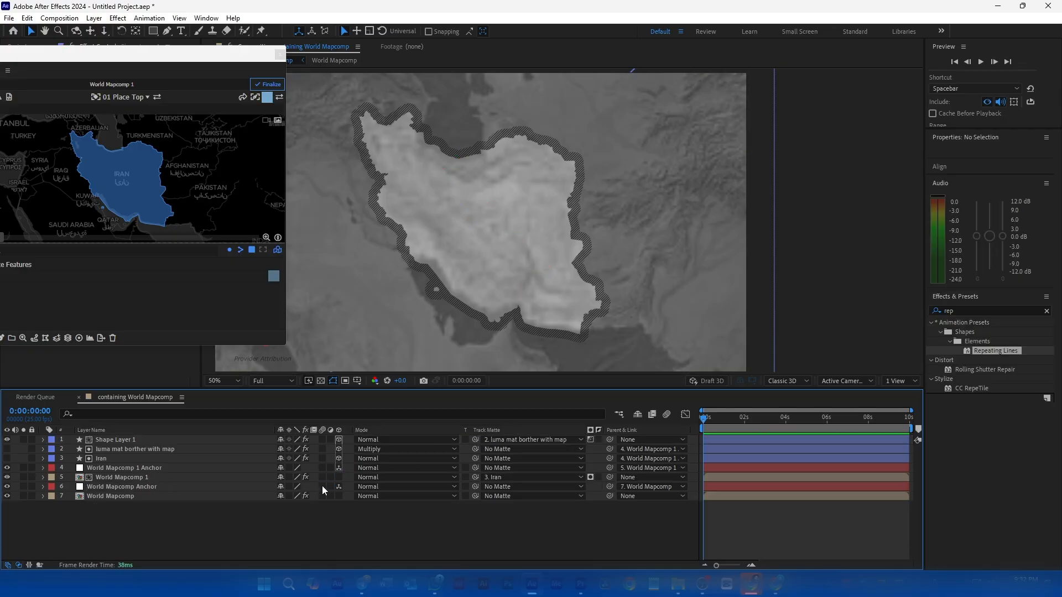
key(ctrl+z)
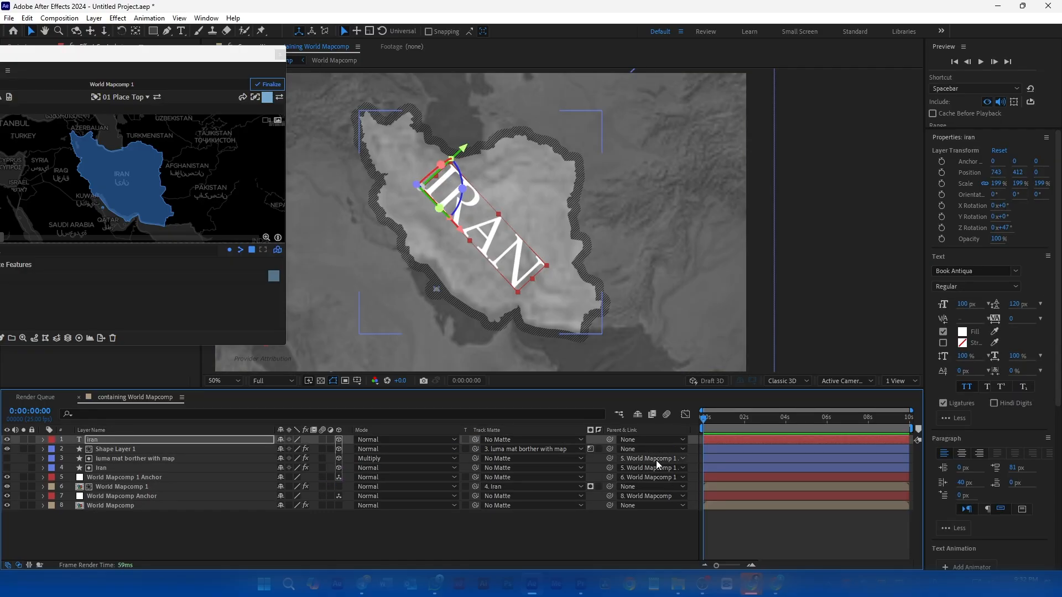
Parent the IRAN text, luma mat borther with map and Shape Layer 1 layers to World Mapcomp Anchor
drag(610, 440, 334, 497)
click(144, 452)
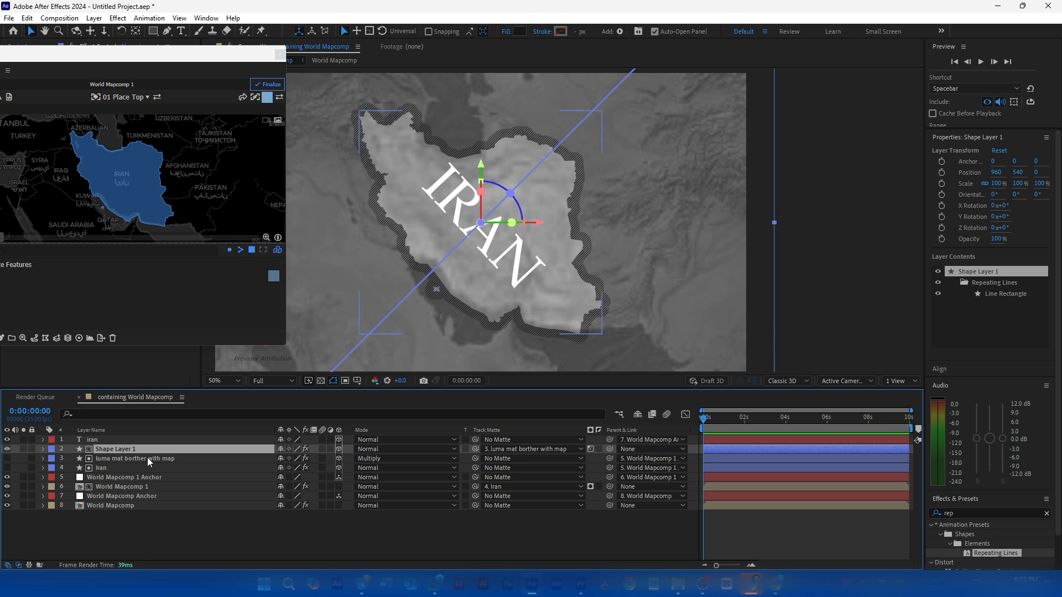
click(147, 457)
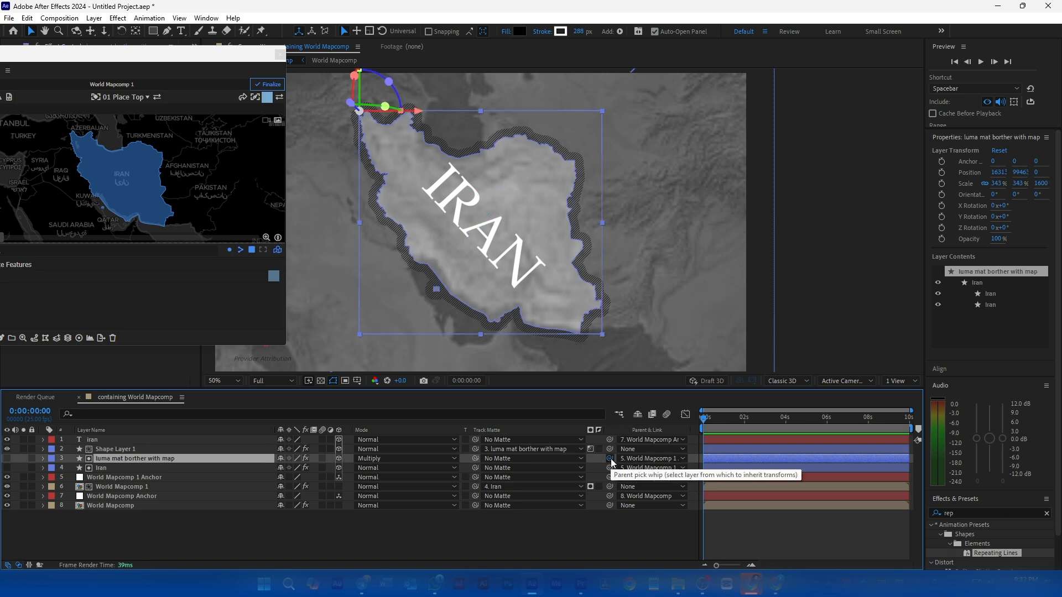
drag(610, 459, 360, 500)
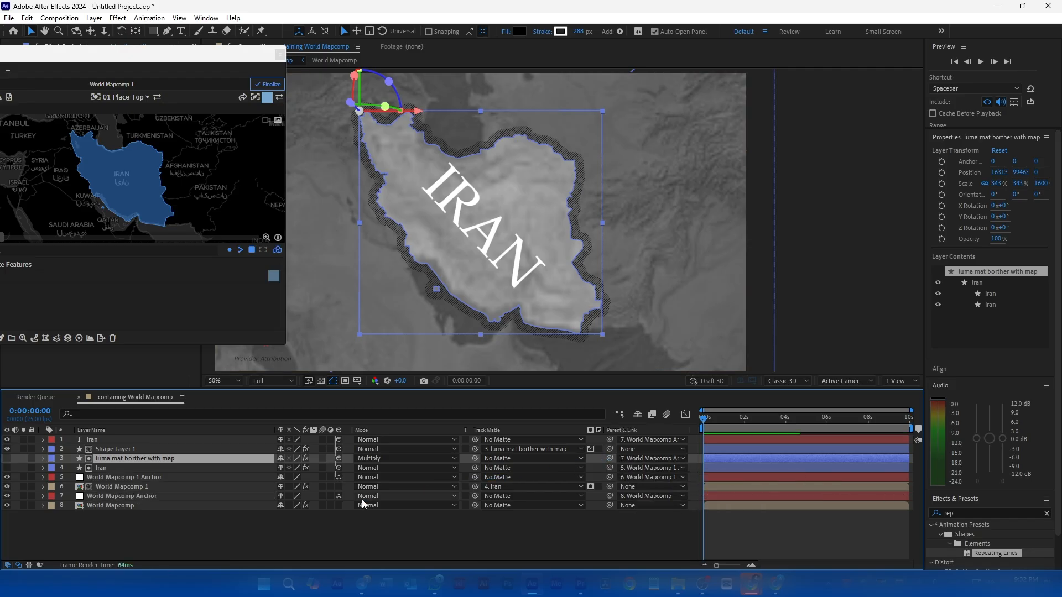
click(139, 449)
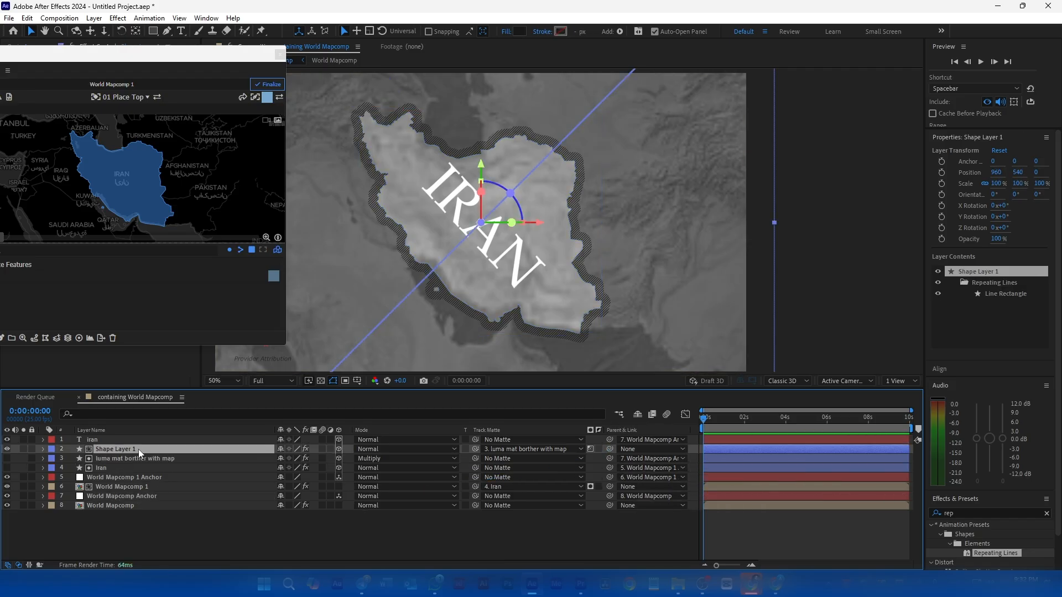
drag(610, 449, 293, 490)
scroll(603, 215, down, 2)
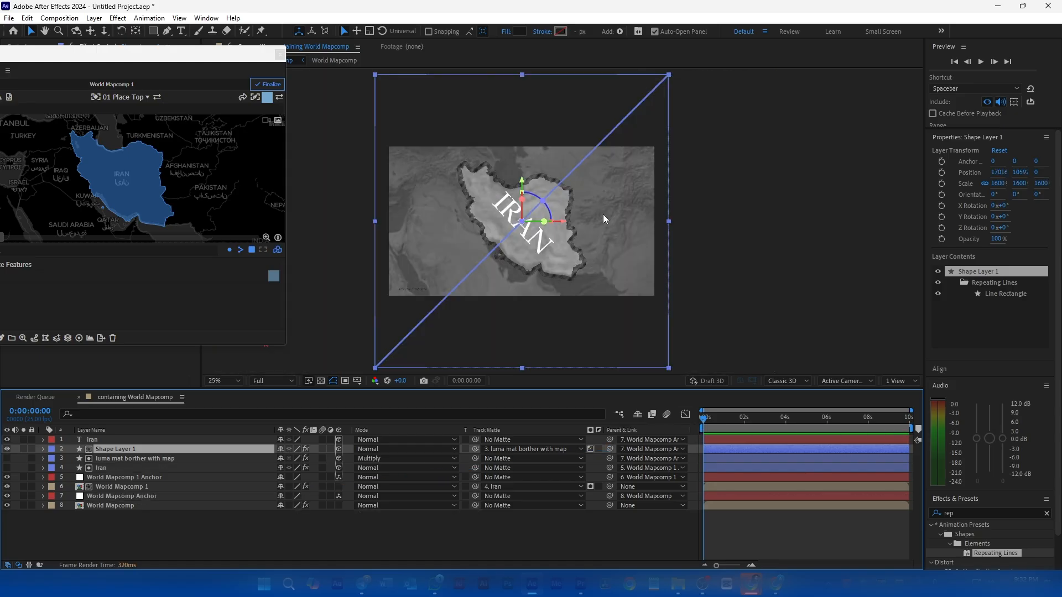
scroll(581, 209, up, 2)
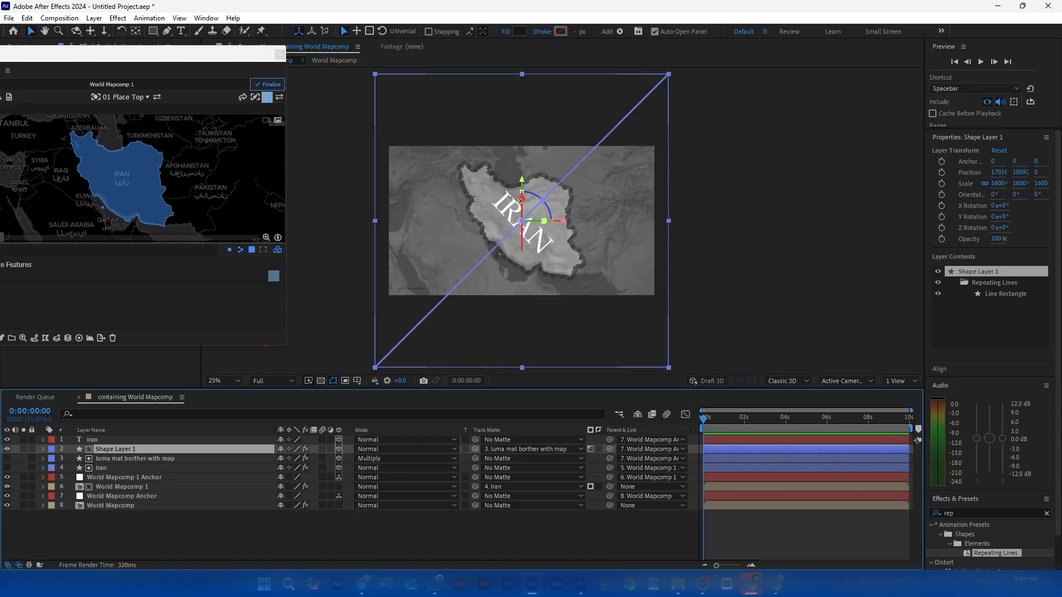
scroll(585, 205, down, 1)
Bring the whole GEOlayers window into view, keyframe the current map view at 0:00:00:00 and dismiss the hint
drag(211, 58, 271, 59)
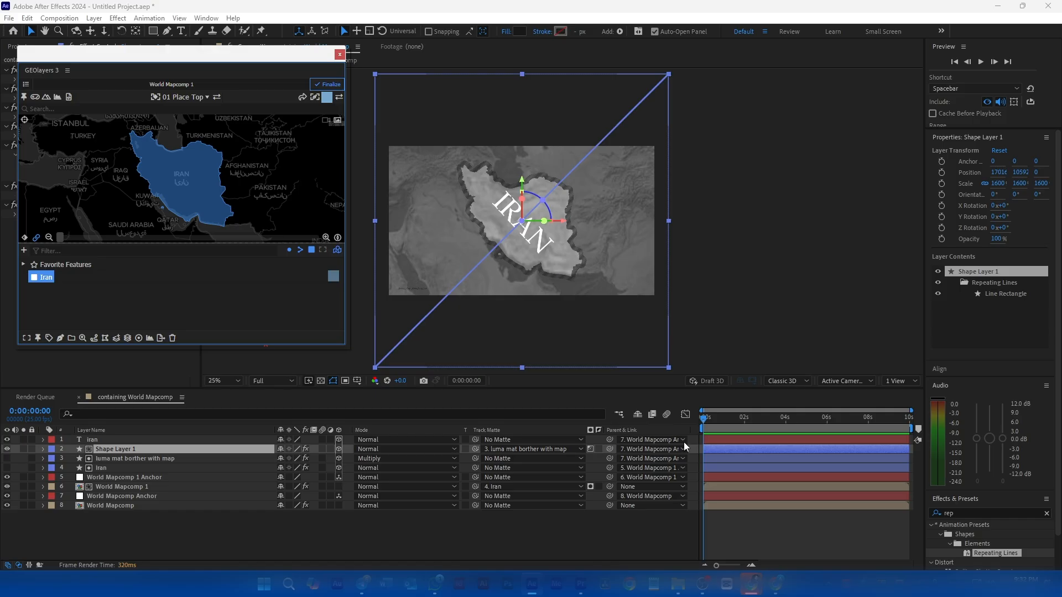
click(685, 425)
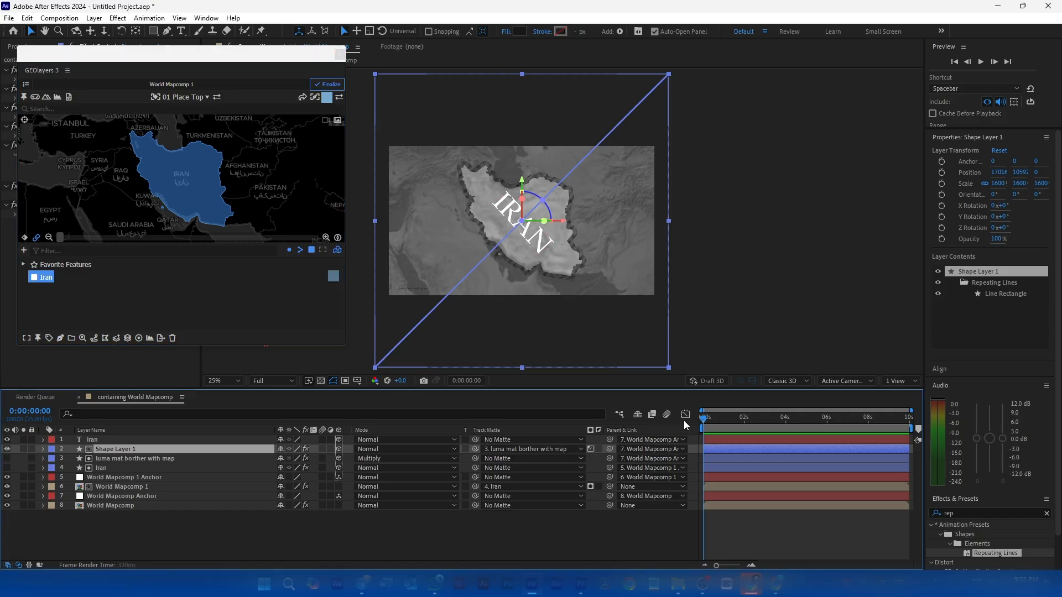
click(26, 238)
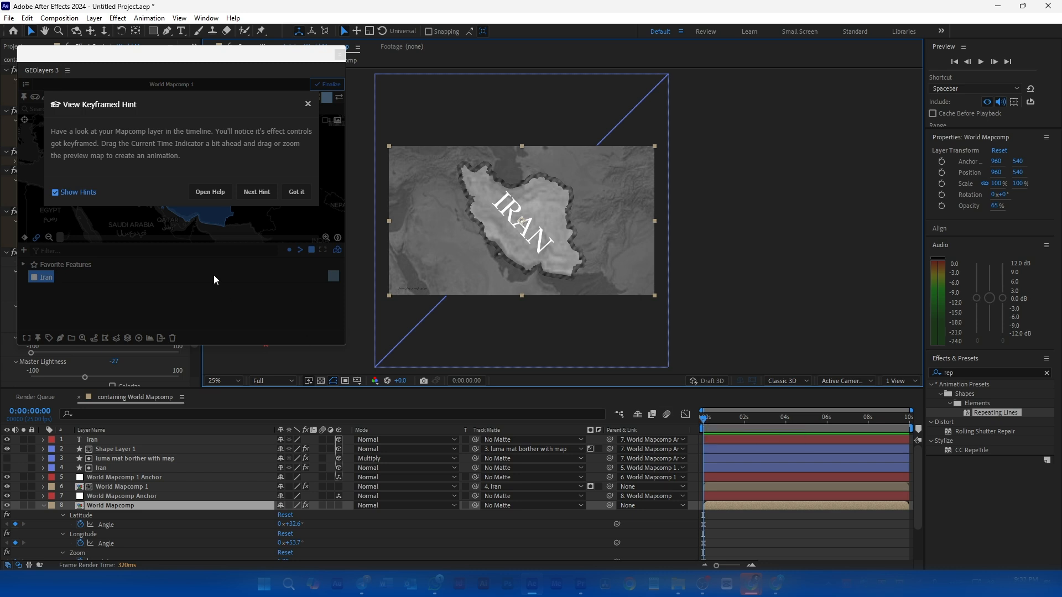
click(292, 203)
Zoom the GEOlayers map view out at 0:00:00:00 and recenter it on Iran for the opening keyframe
scroll(238, 197, down, 4)
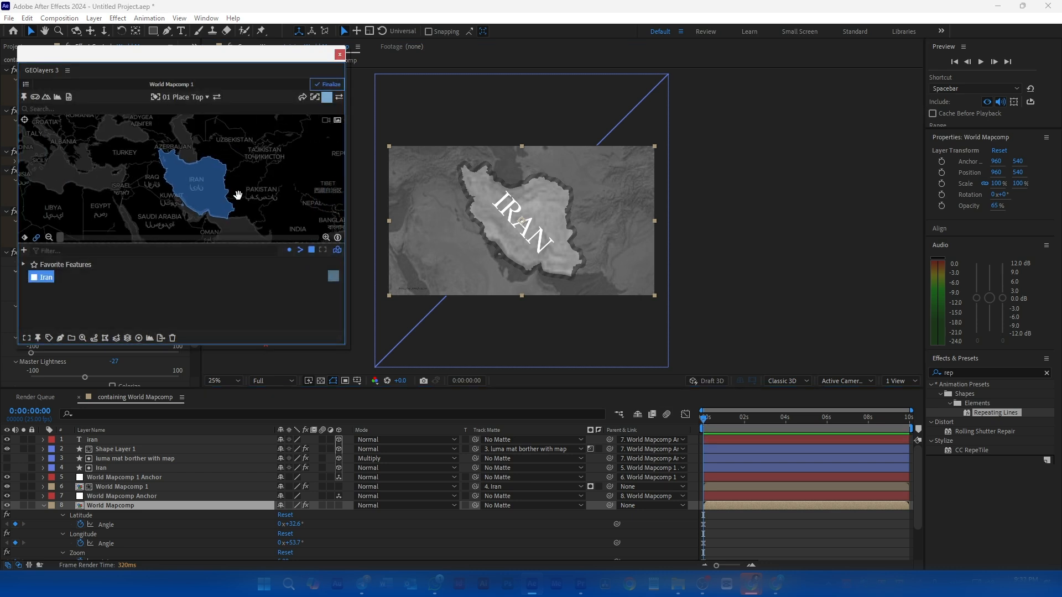
scroll(238, 195, down, 2)
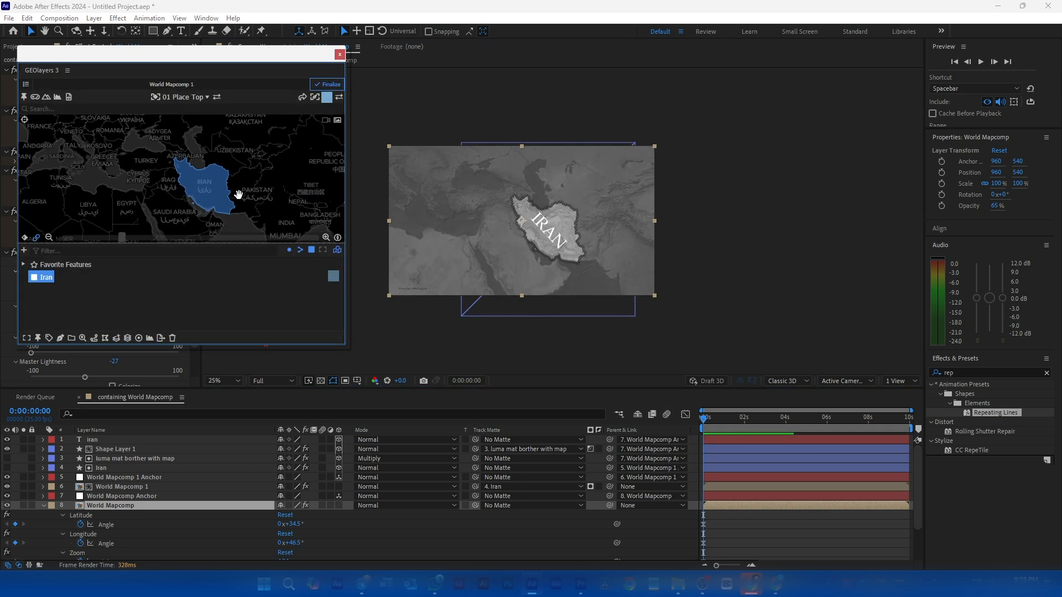
drag(239, 195, 226, 188)
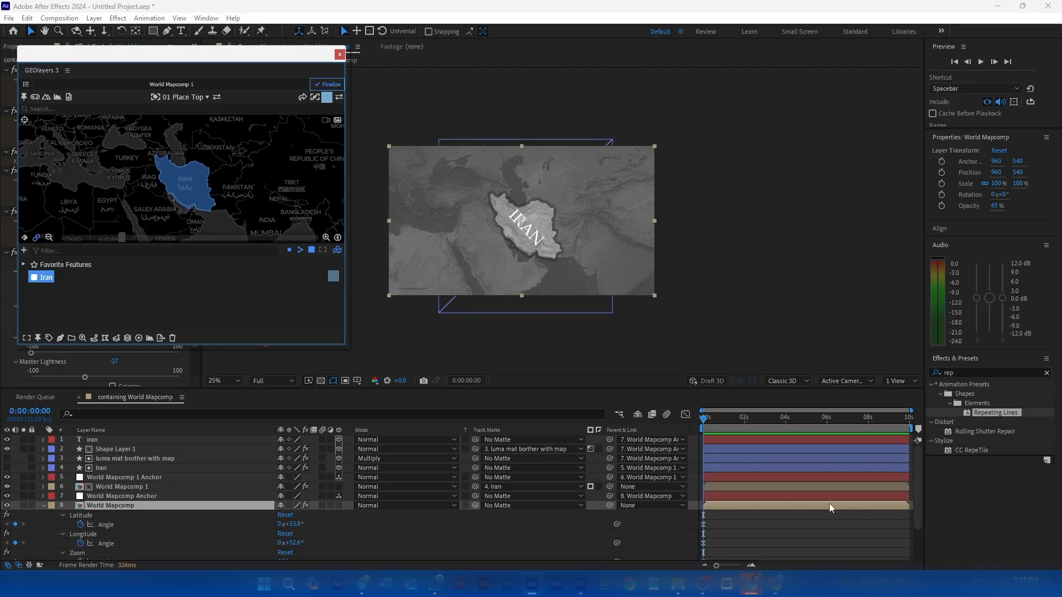
At 0:00:02:08, zoom the GEOlayers map view in on Iran and recenter it to keyframe the push-in
drag(704, 423, 783, 430)
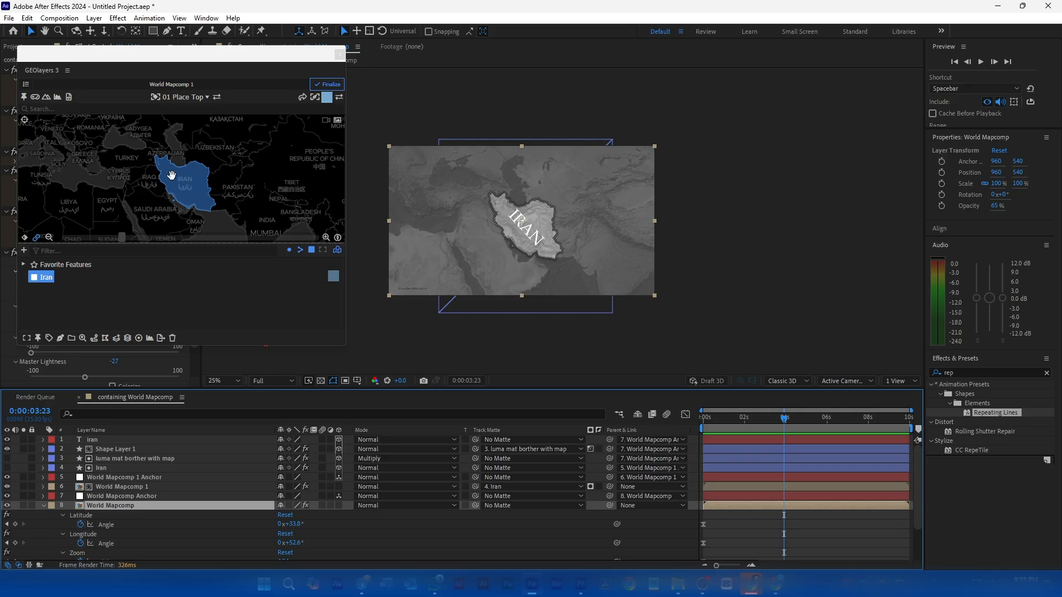
drag(786, 421, 748, 421)
drag(746, 423, 752, 424)
scroll(186, 172, up, 2)
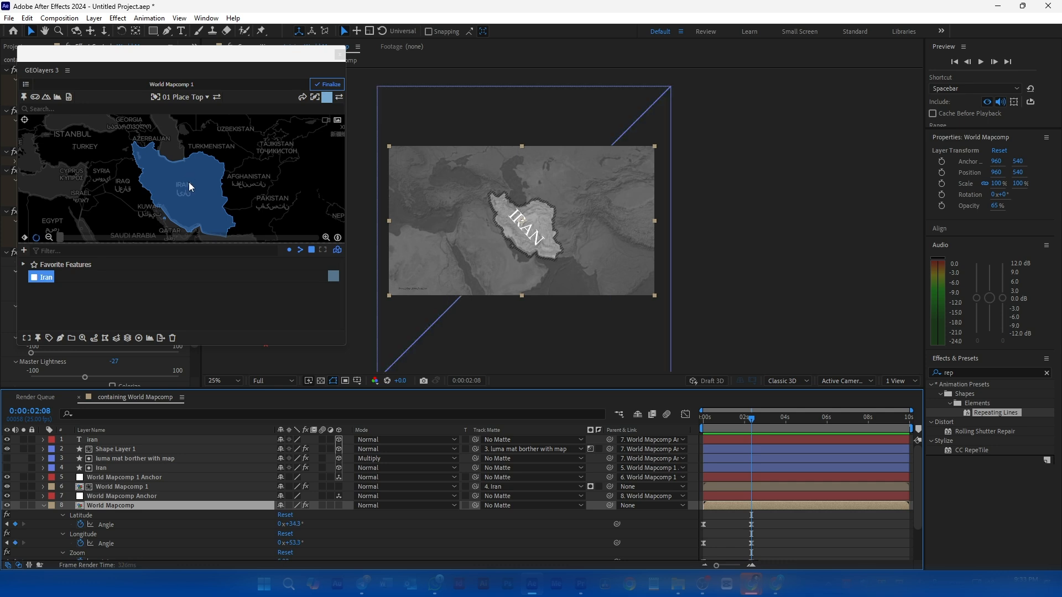
drag(249, 199, 243, 192)
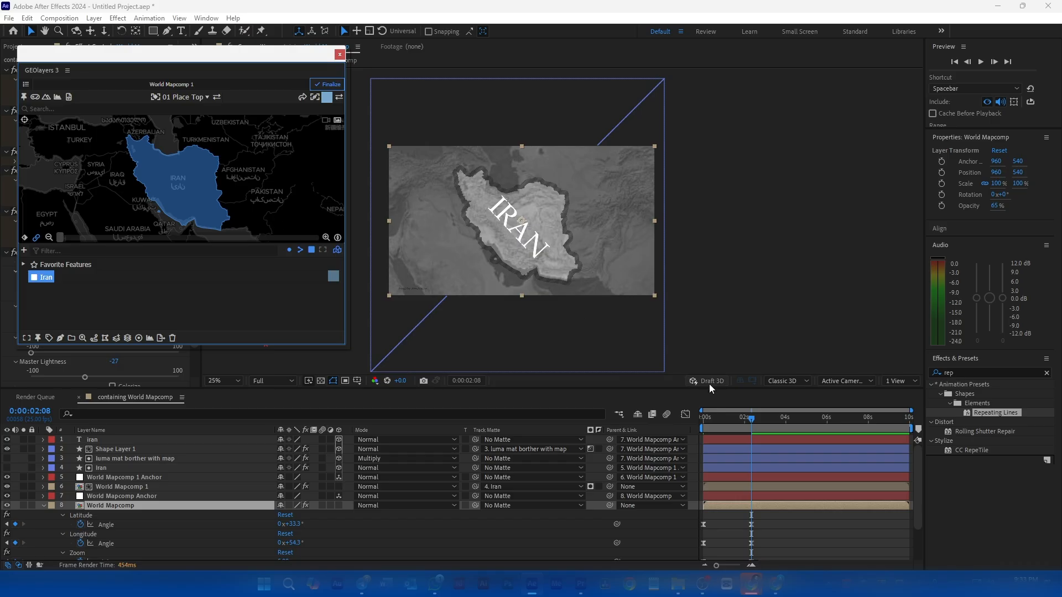
At 0:00:04:04, rotate and tilt the map view around Iran, and return to the start to preview the animation
drag(752, 429, 789, 426)
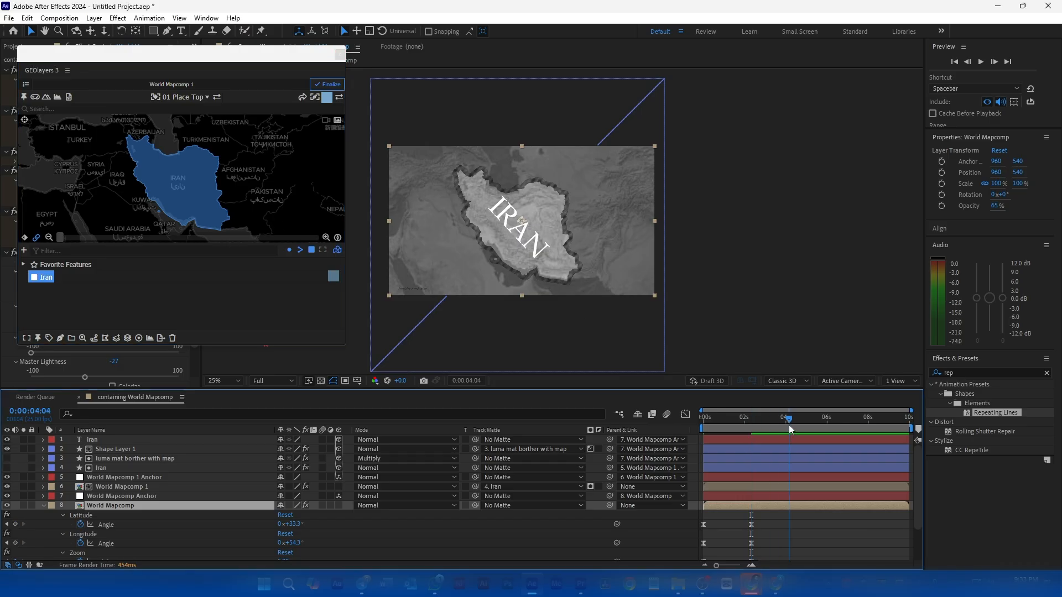
drag(269, 216, 278, 185)
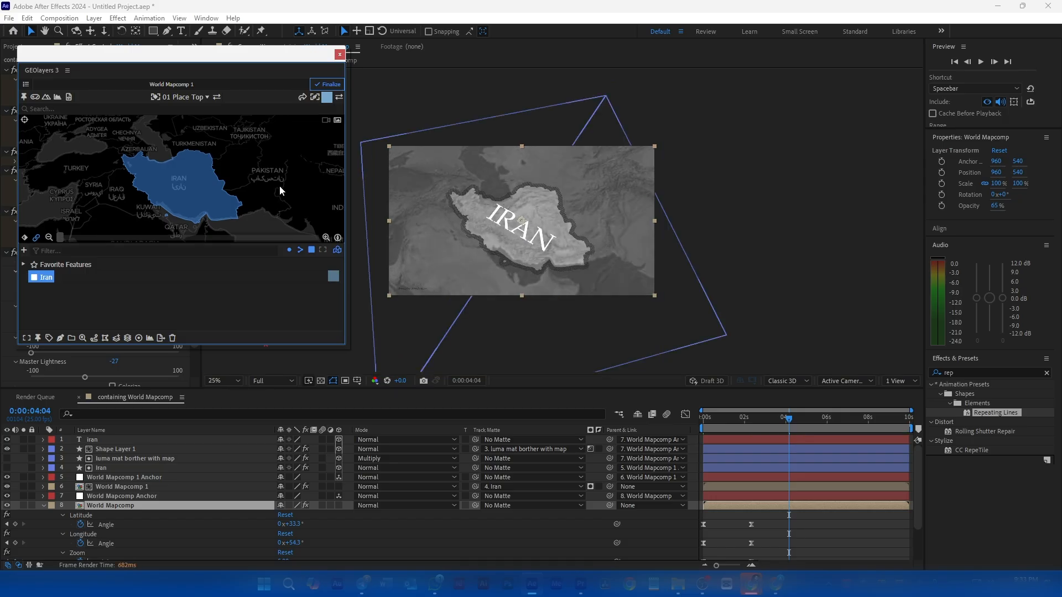
drag(247, 179, 244, 150)
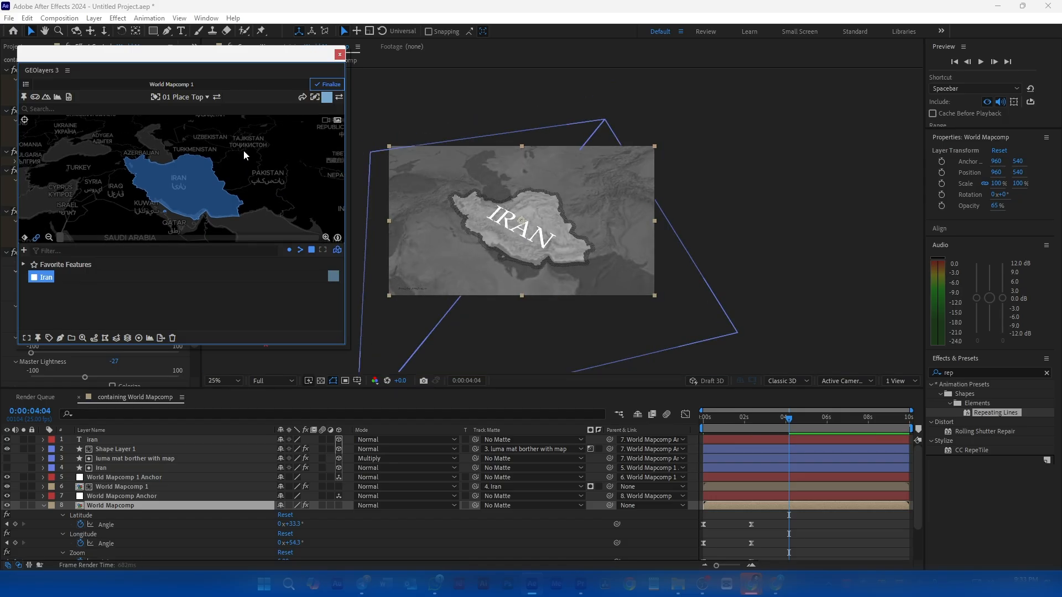
drag(792, 419, 618, 420)
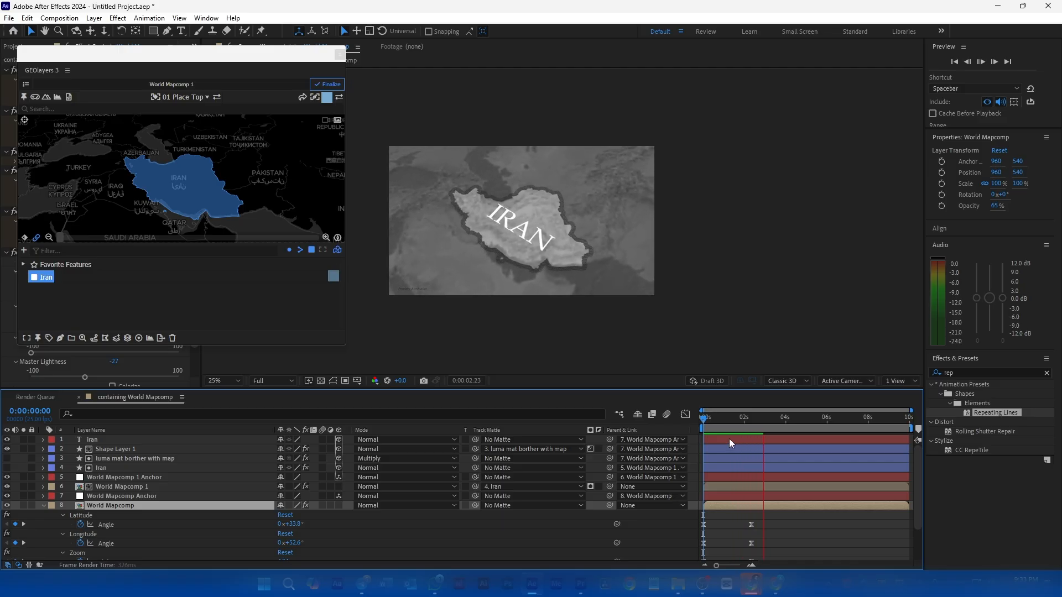
Preview the camera move, then retime World Mapcomp's second position and zoom keyframes to about 1.5 seconds and its bearing and pitch keyframes to about 3 seconds
key(space)
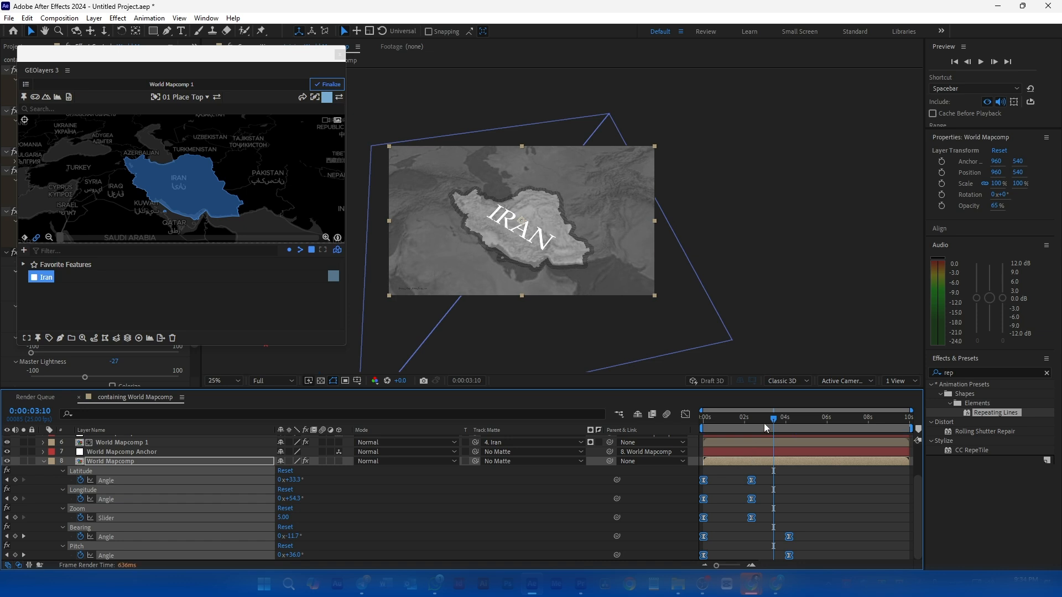
key(Home)
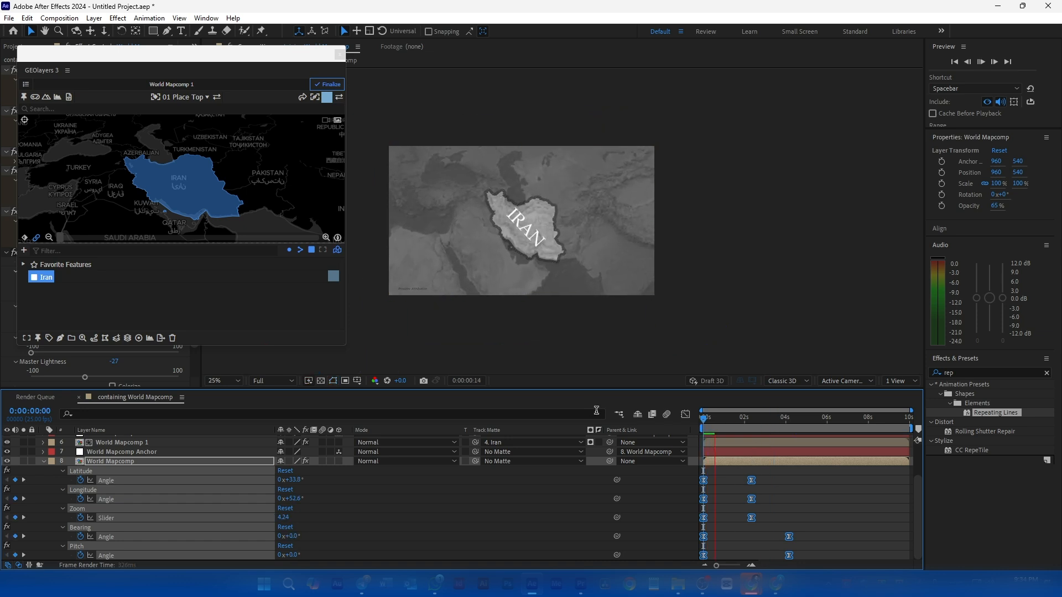
key(space)
drag(724, 421, 734, 424)
drag(769, 523, 802, 578)
drag(790, 537, 759, 540)
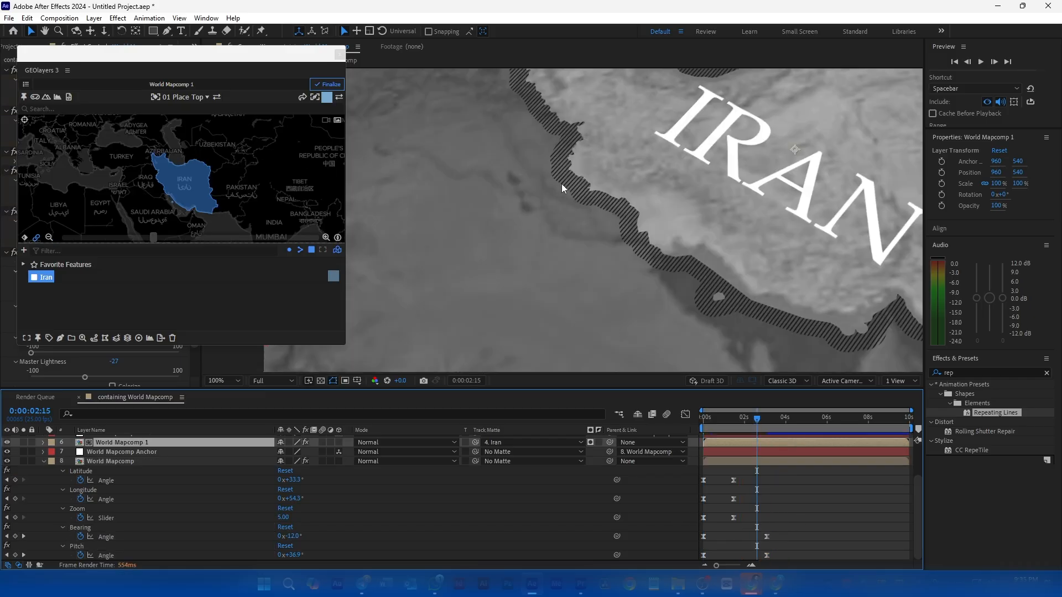
Inspect the striped border at 0:00:02:15, then finalize World Mapcomp and World Mapcomp 1 in GEOlayers and close the report
scroll(587, 194, up, 1)
scroll(510, 246, down, 2)
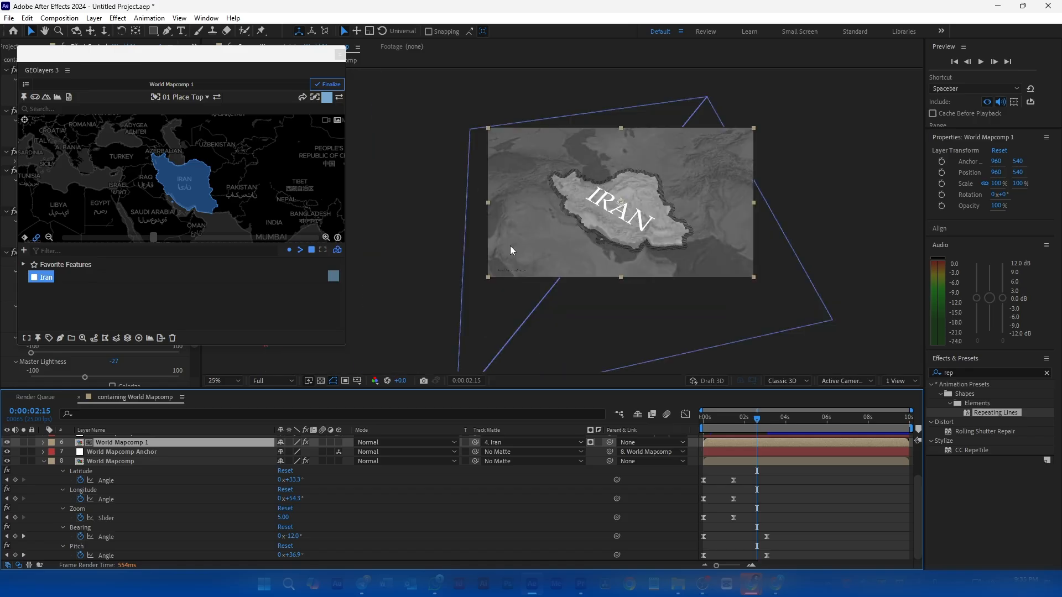
click(331, 89)
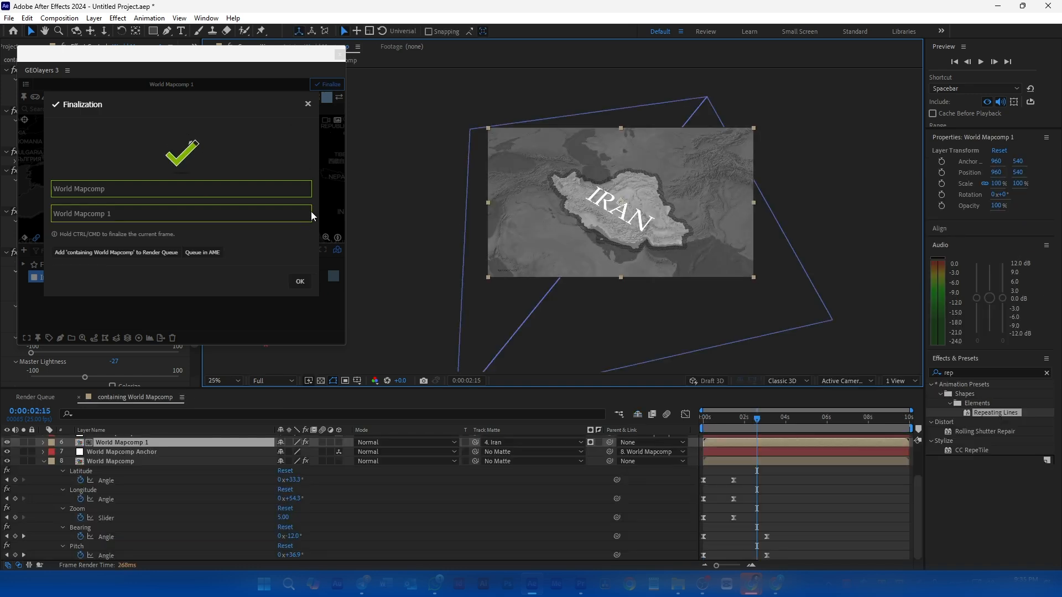
click(300, 282)
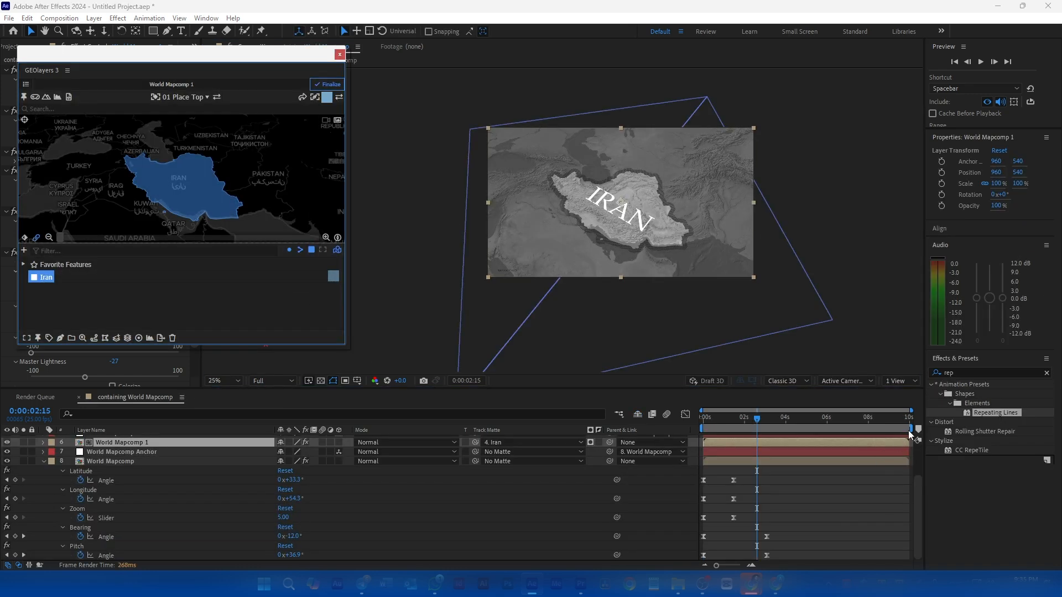
Shorten the work area to end at about 4 seconds, finalize both mapcomps again and check the map from the first frame
drag(913, 429, 793, 442)
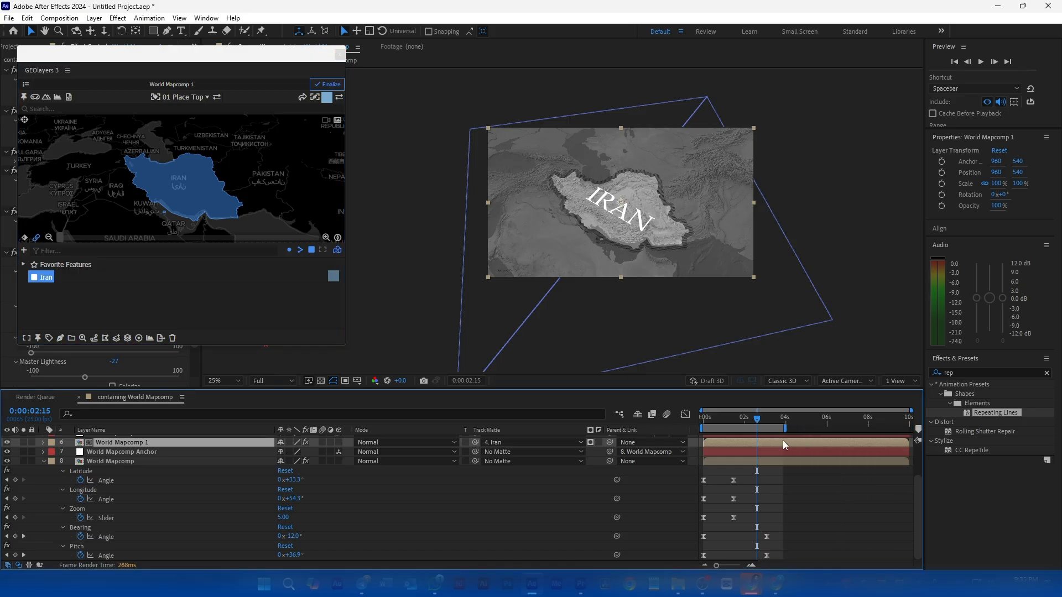
click(339, 84)
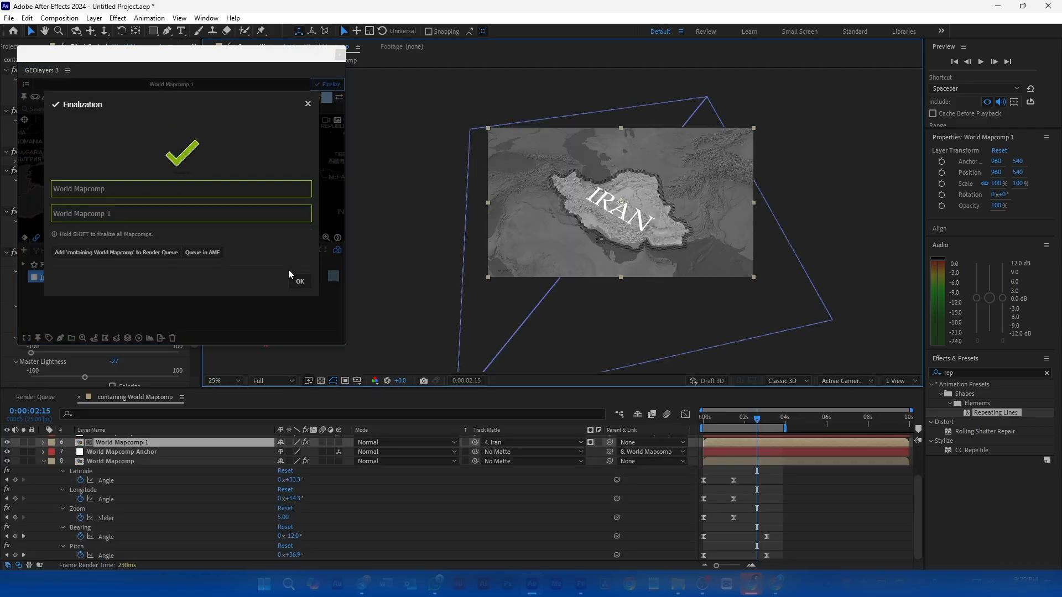
click(299, 280)
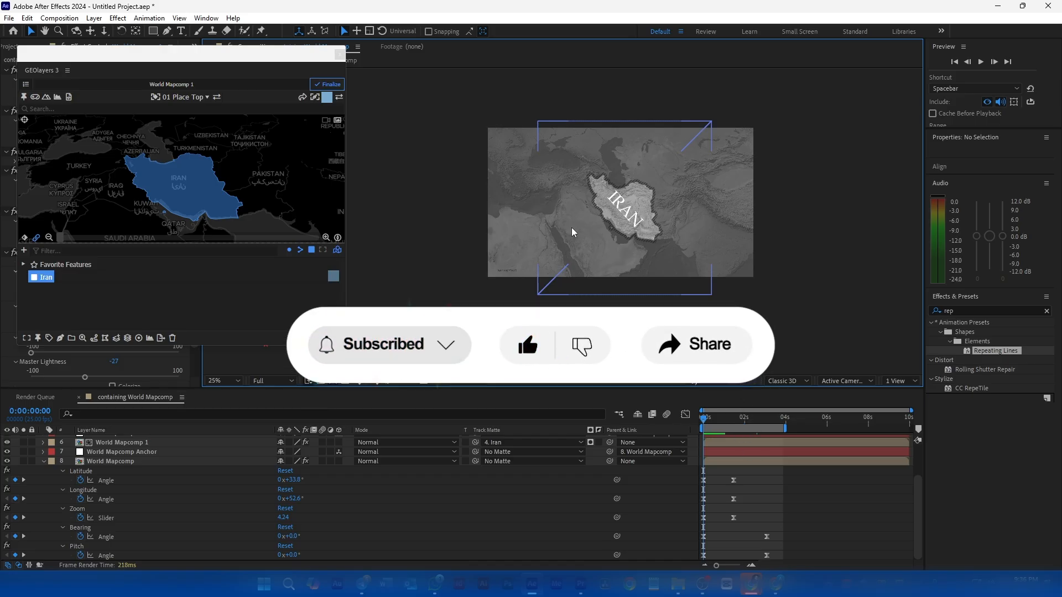
scroll(627, 176, up, 1)
scroll(626, 175, down, 1)
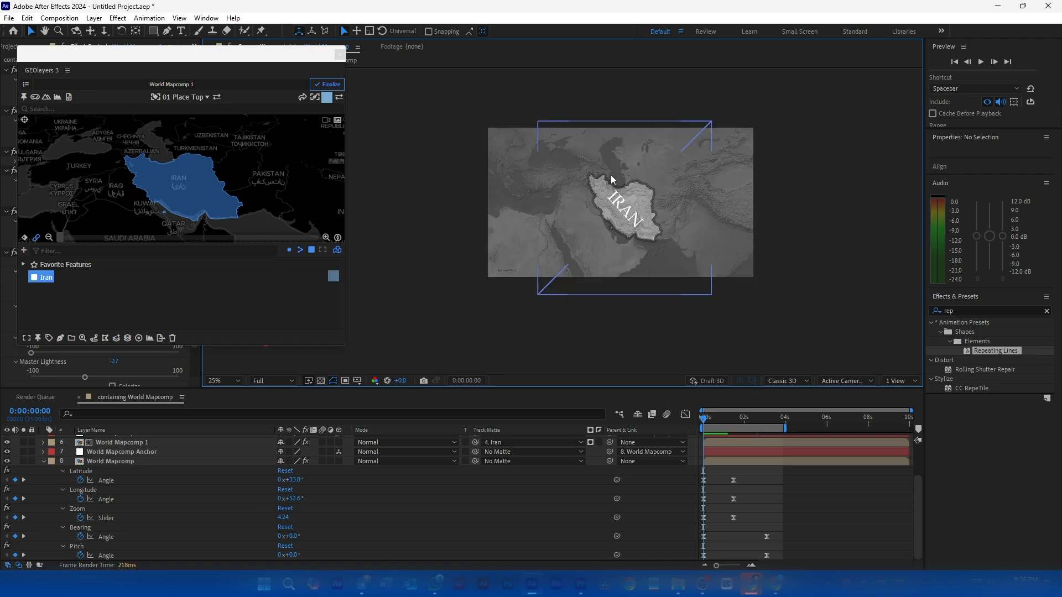